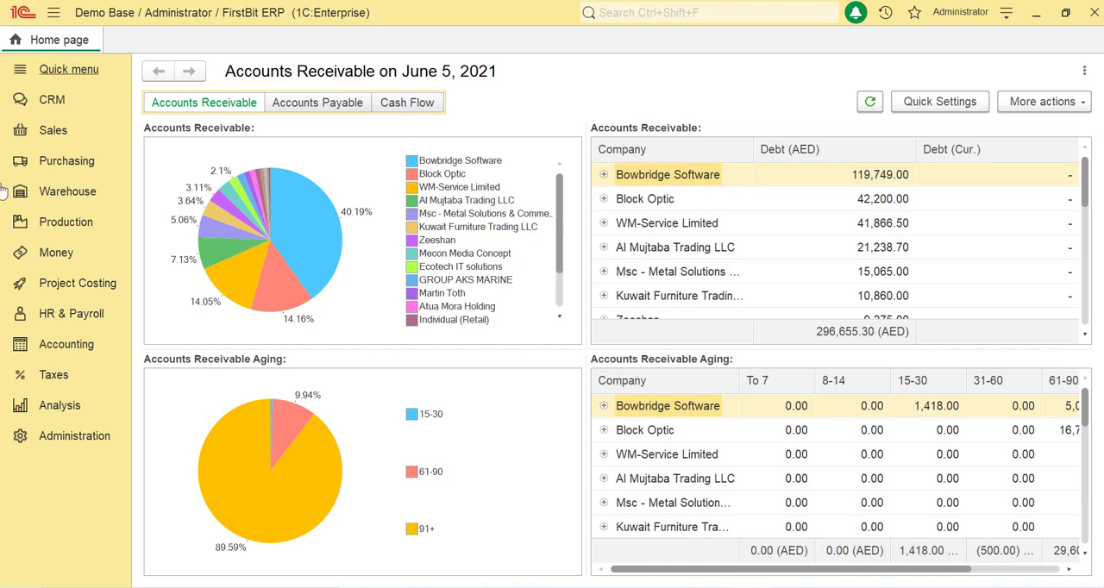
Open the warehouse's inventory write-offs list and create a new Inventory Write Off document
click(63, 197)
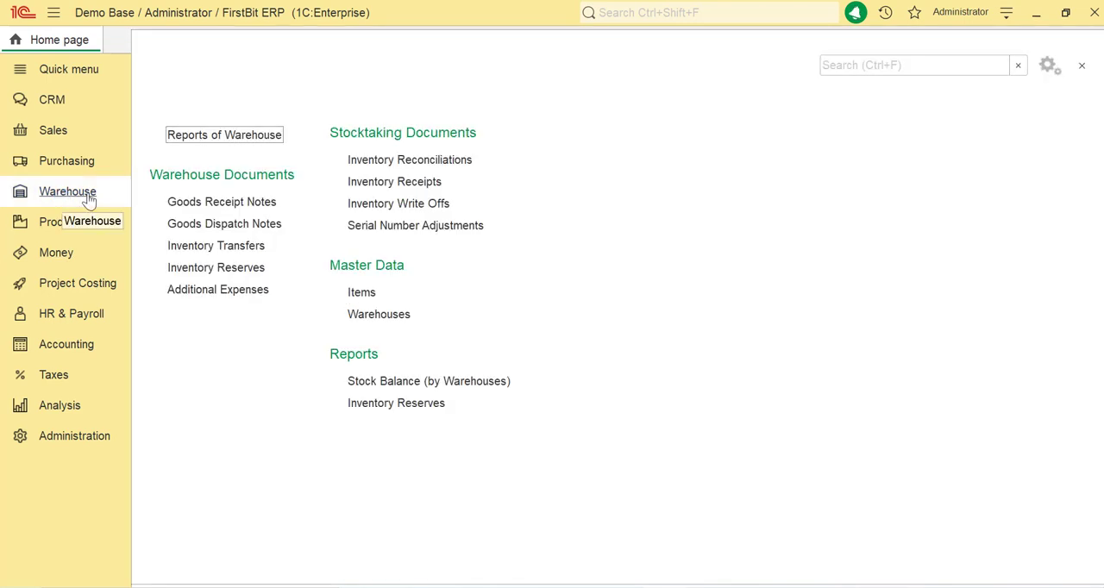
click(410, 208)
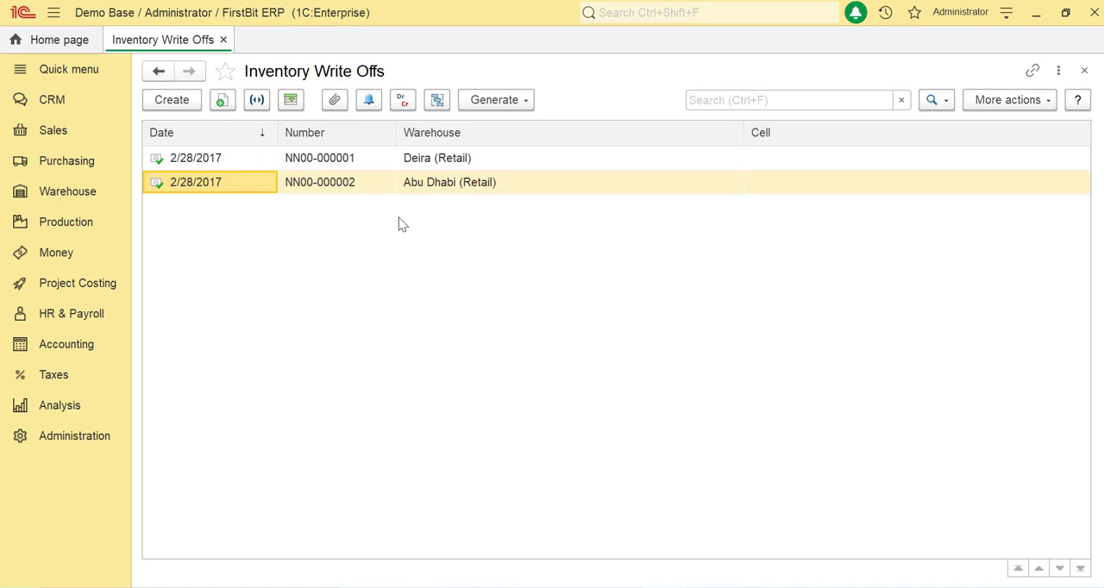
click(172, 99)
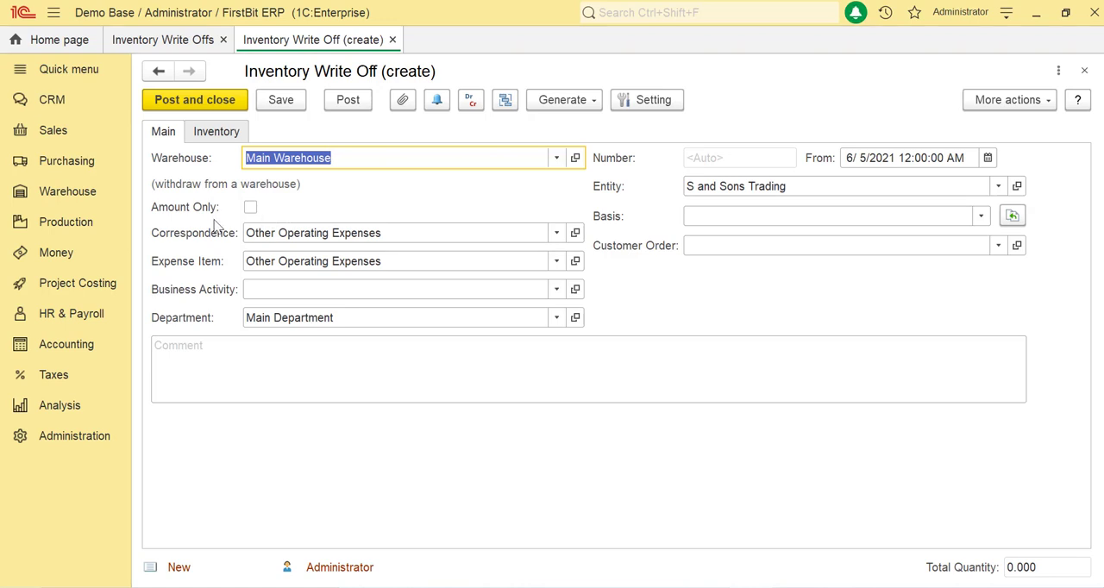
Choose Other Operating Expenses as both the correspondence account and the expense item of the write-off
click(440, 238)
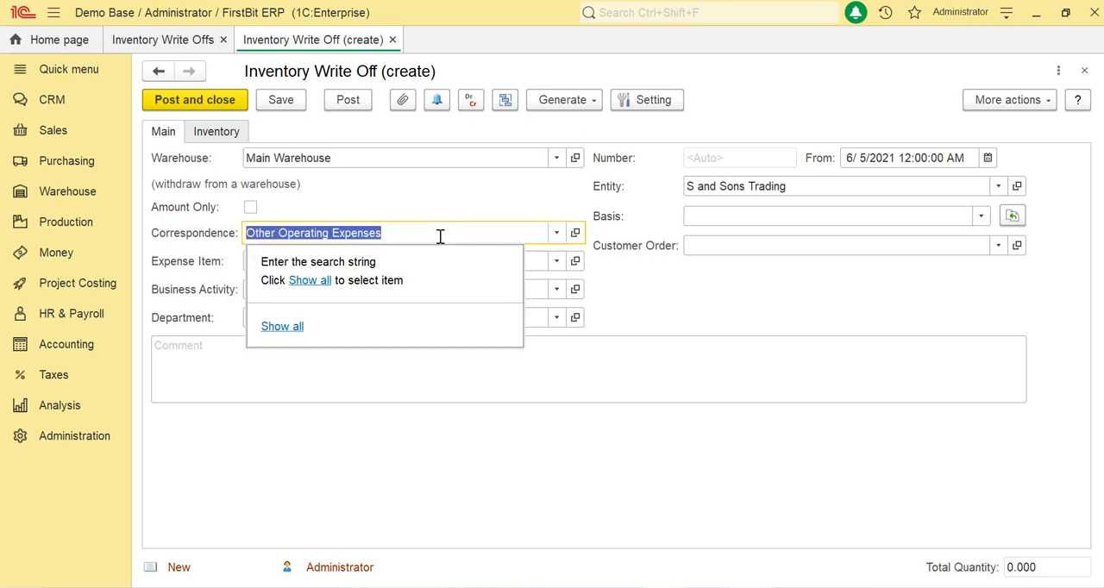
click(309, 282)
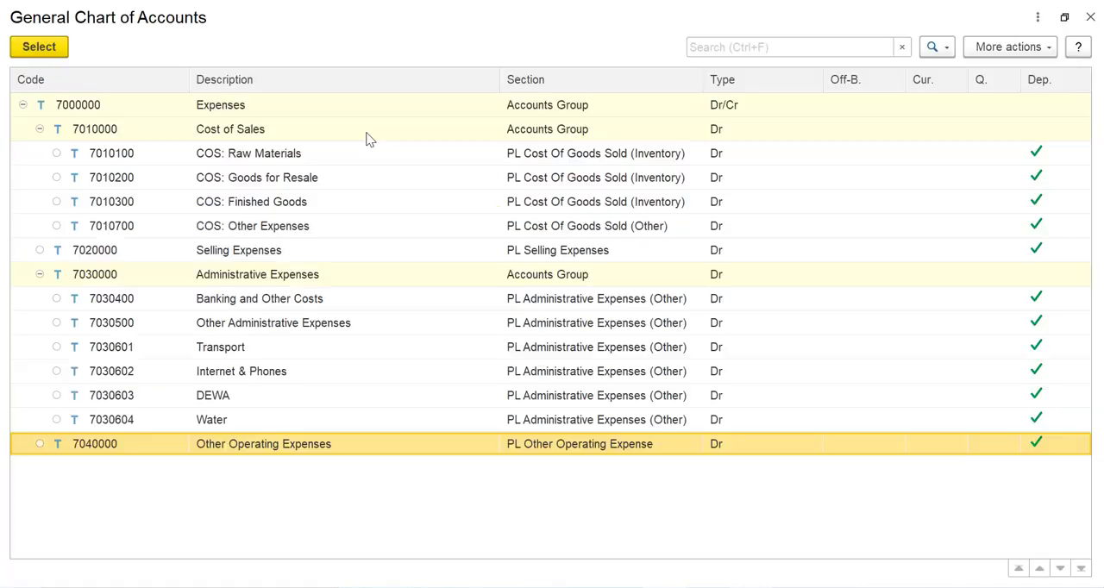
double_click(346, 437)
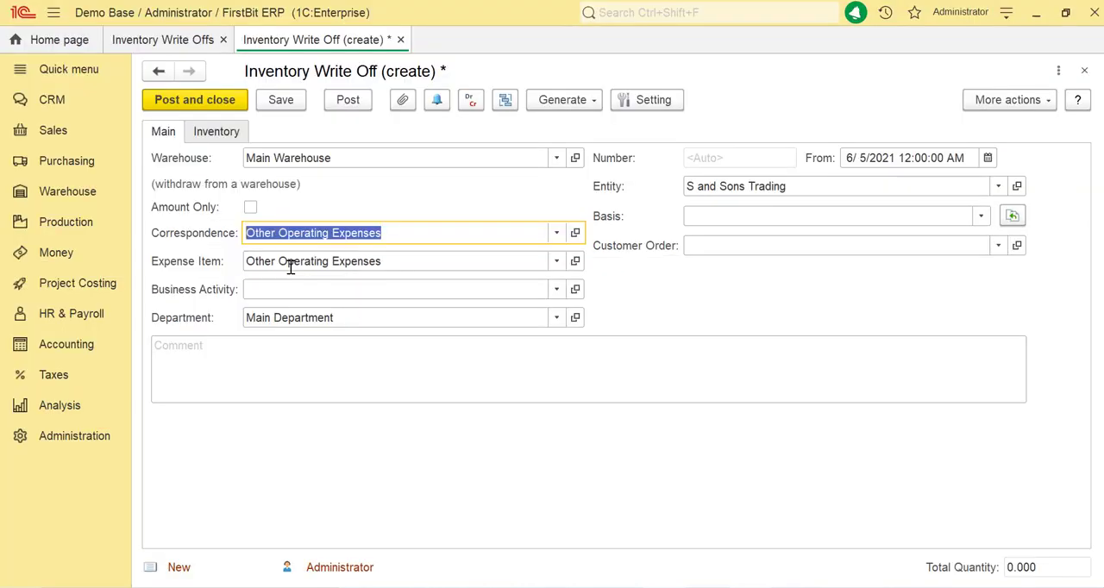
click(315, 262)
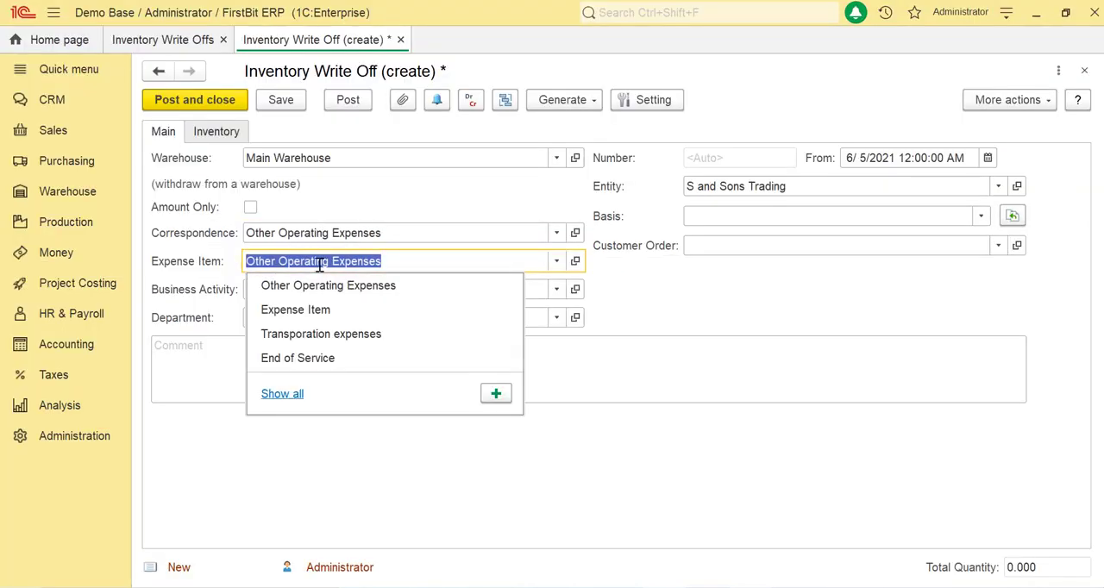
click(279, 288)
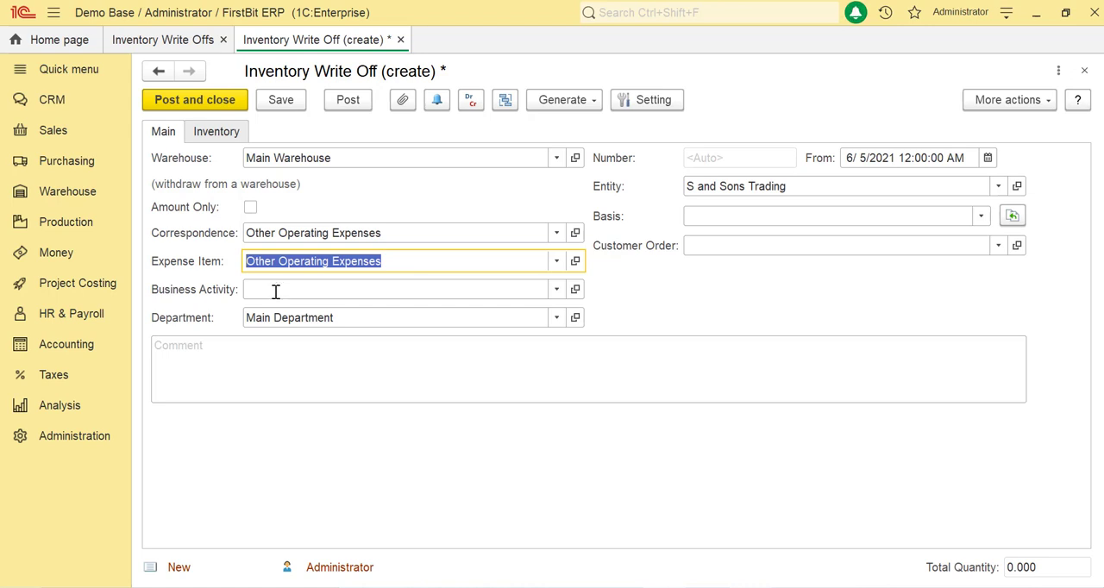
Set the entity of the write-off to Nel New Trading Limited
click(292, 319)
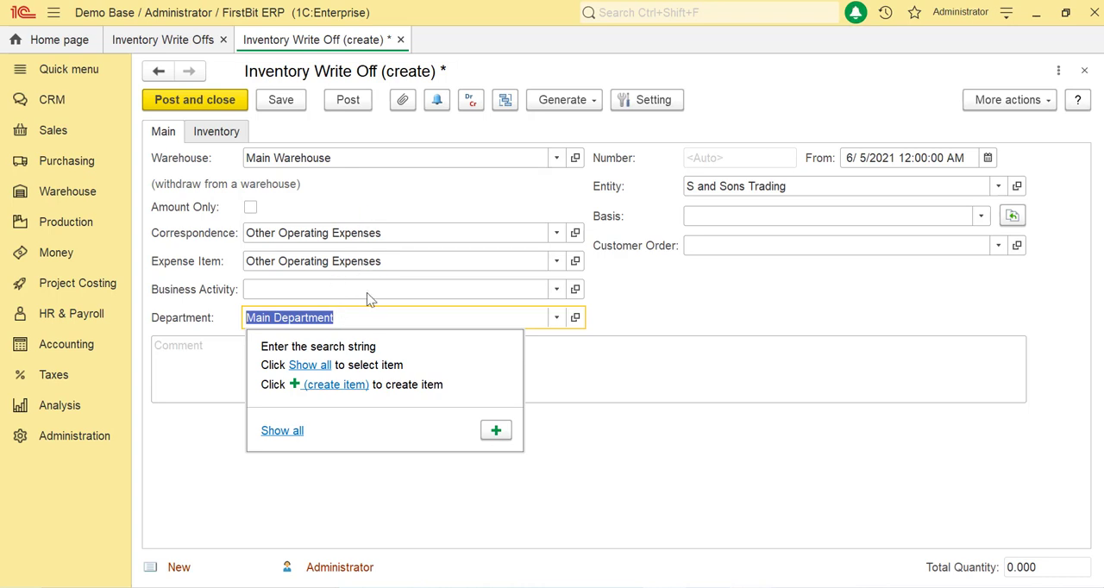
click(733, 185)
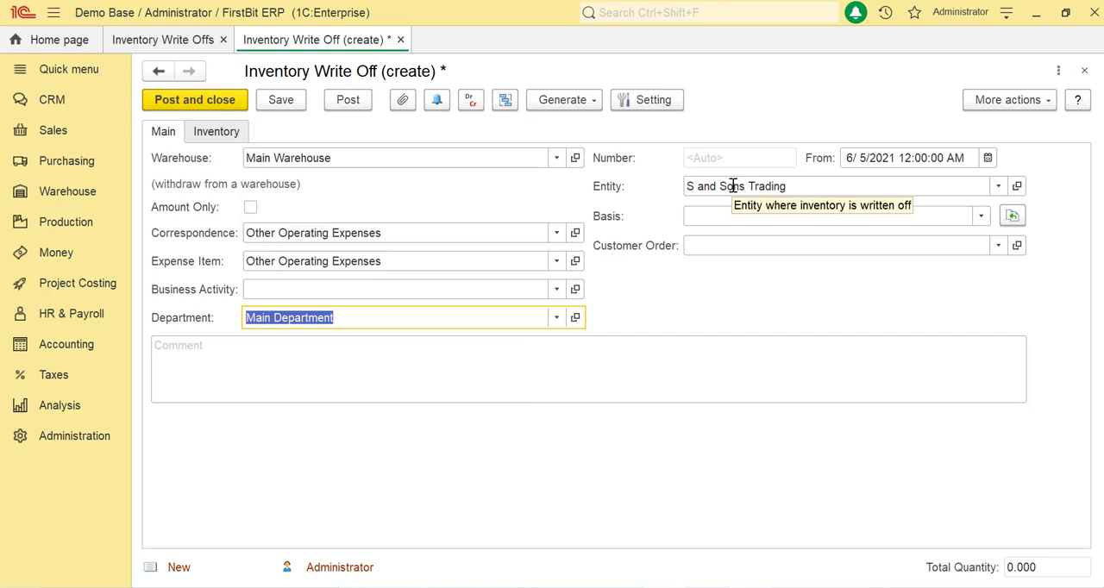
click(733, 186)
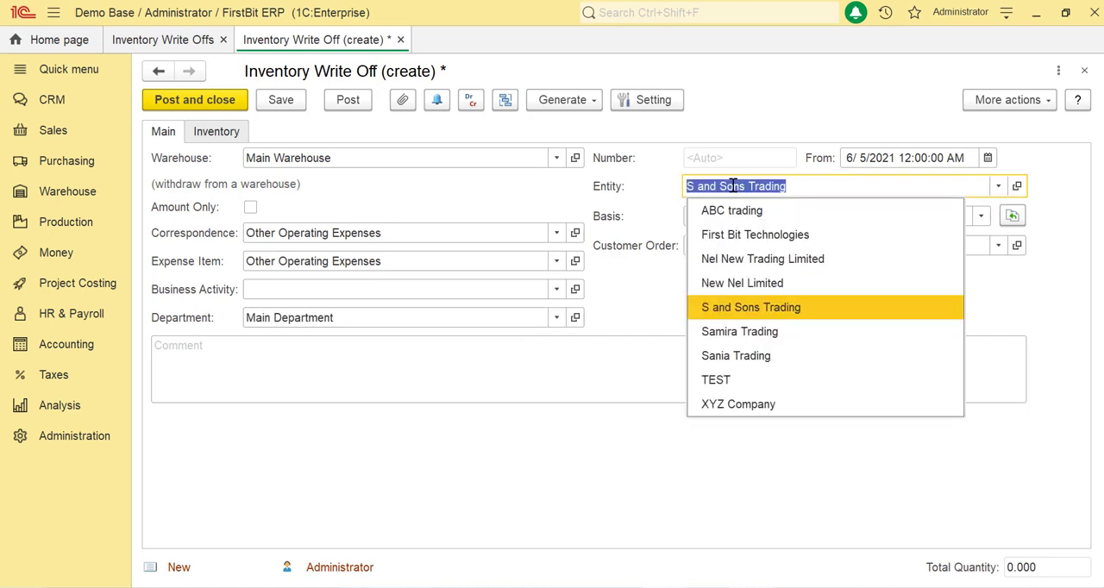
click(762, 259)
click(757, 217)
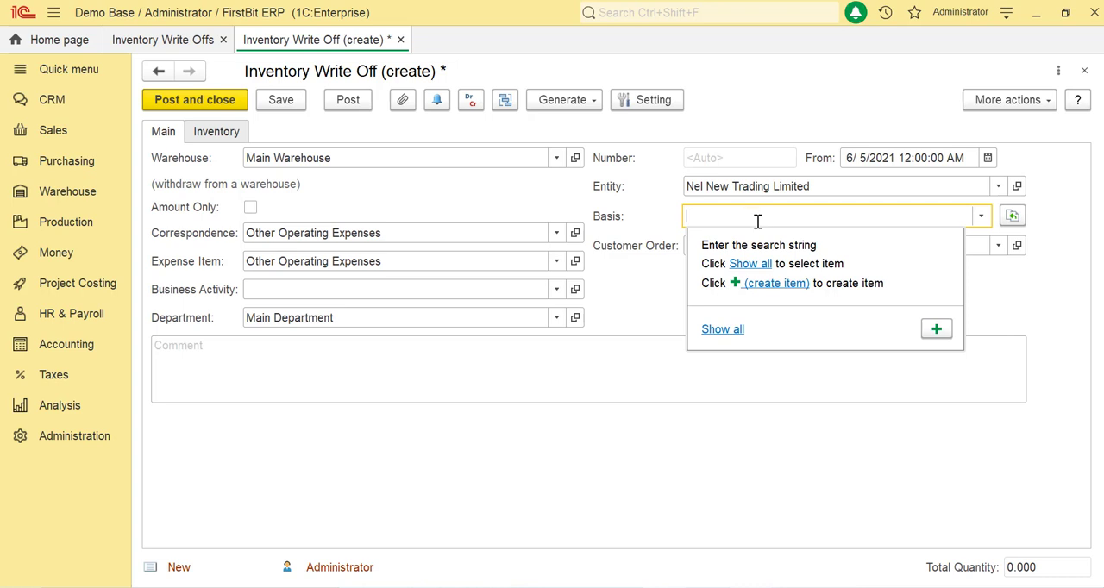
click(861, 472)
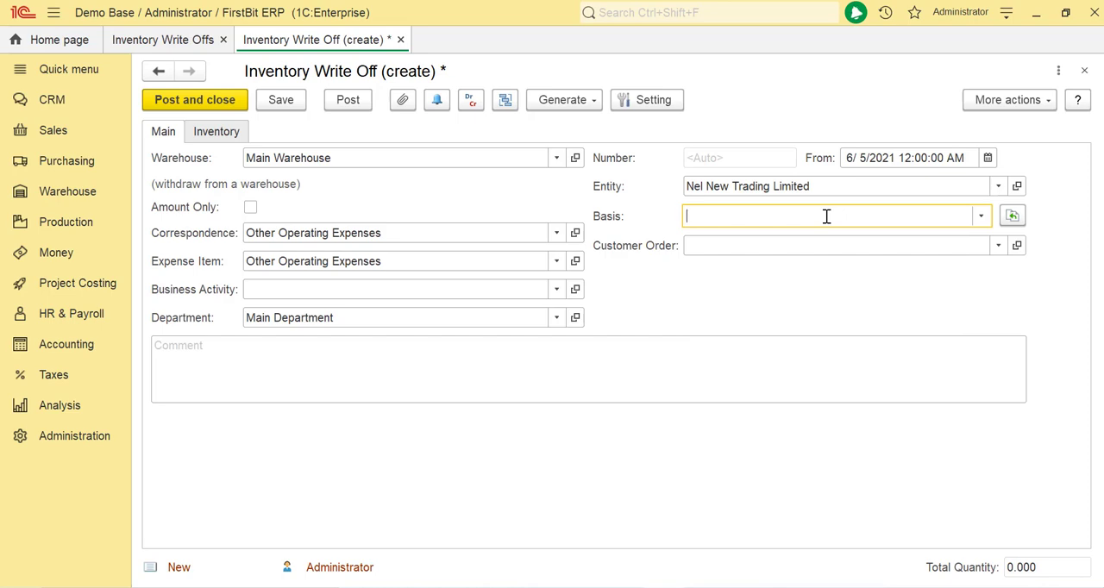
click(980, 217)
click(748, 264)
click(941, 72)
click(216, 134)
click(163, 131)
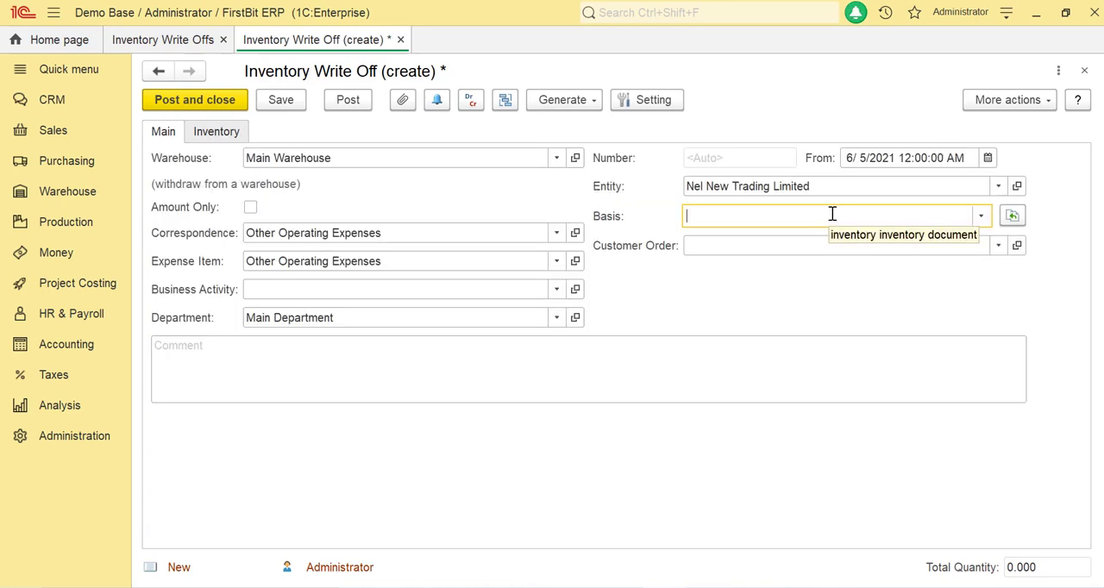
Enter the comment "xyz" in the write-off document
click(757, 369)
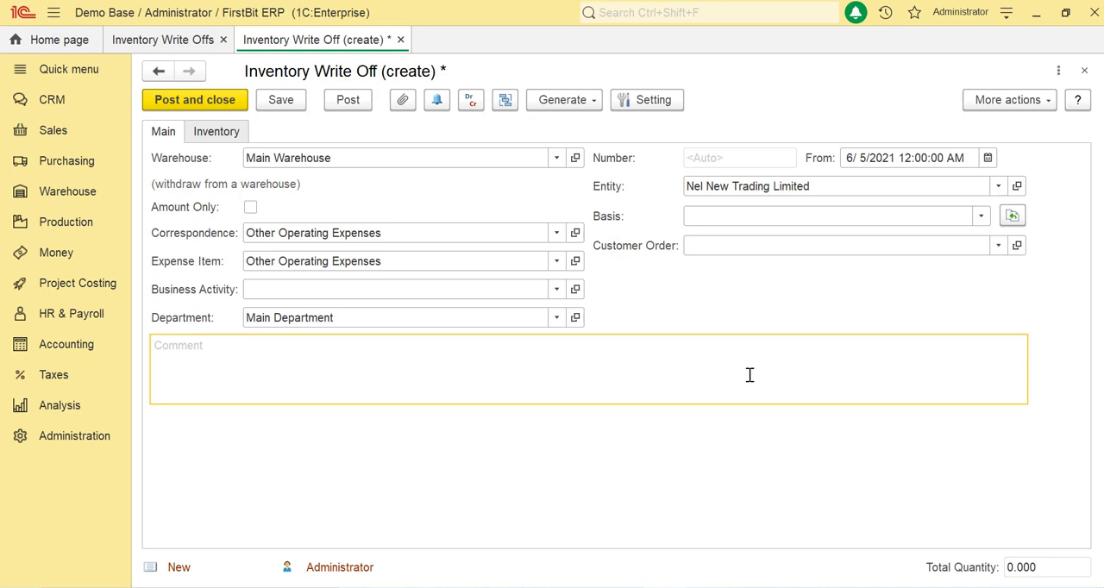
text(xyz)
Add an inventory line to the write-off for the item Geepas Coffee Maker GCM6109
click(235, 138)
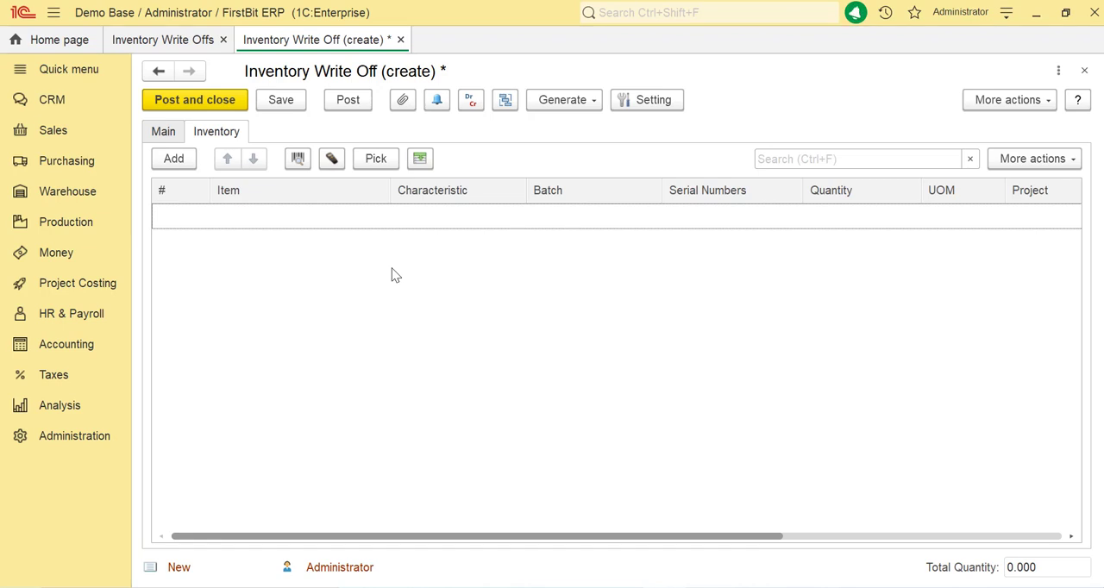
click(189, 160)
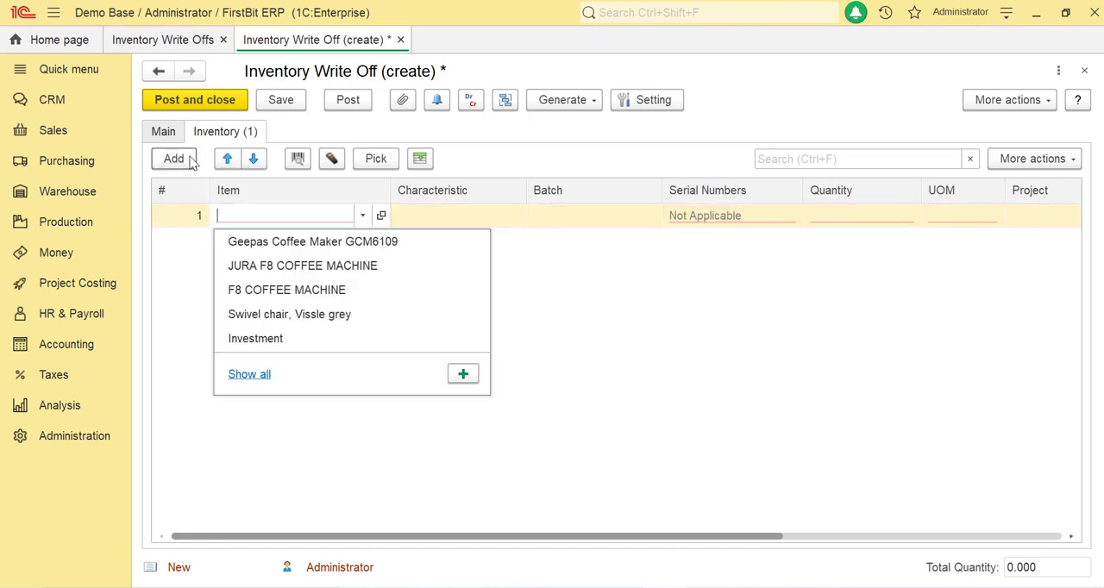
click(248, 242)
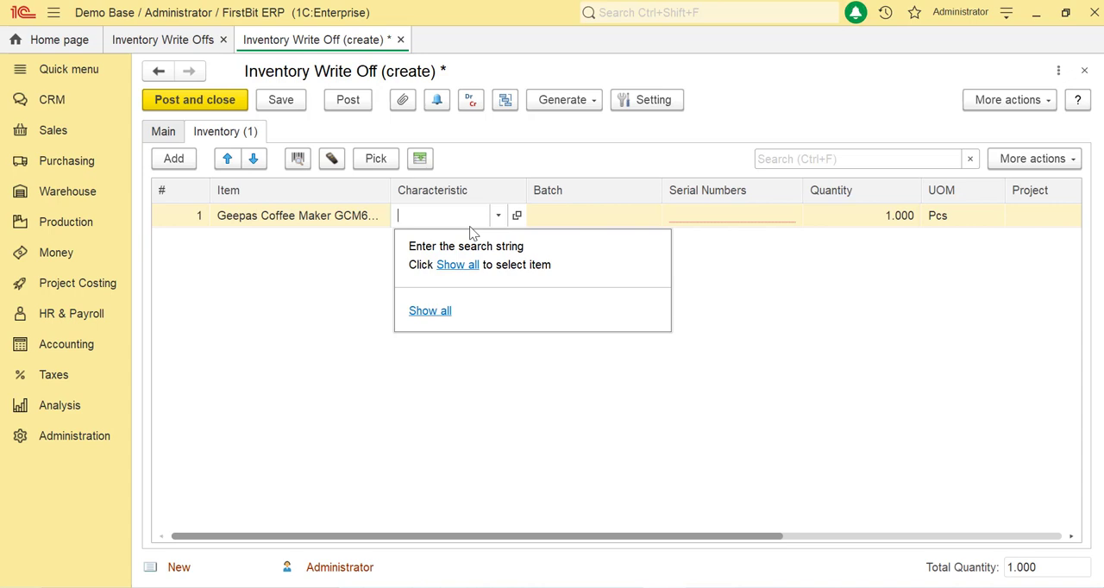
Review the coffee maker's item card, including its accounting parameters, and save and close the card
click(380, 222)
click(379, 221)
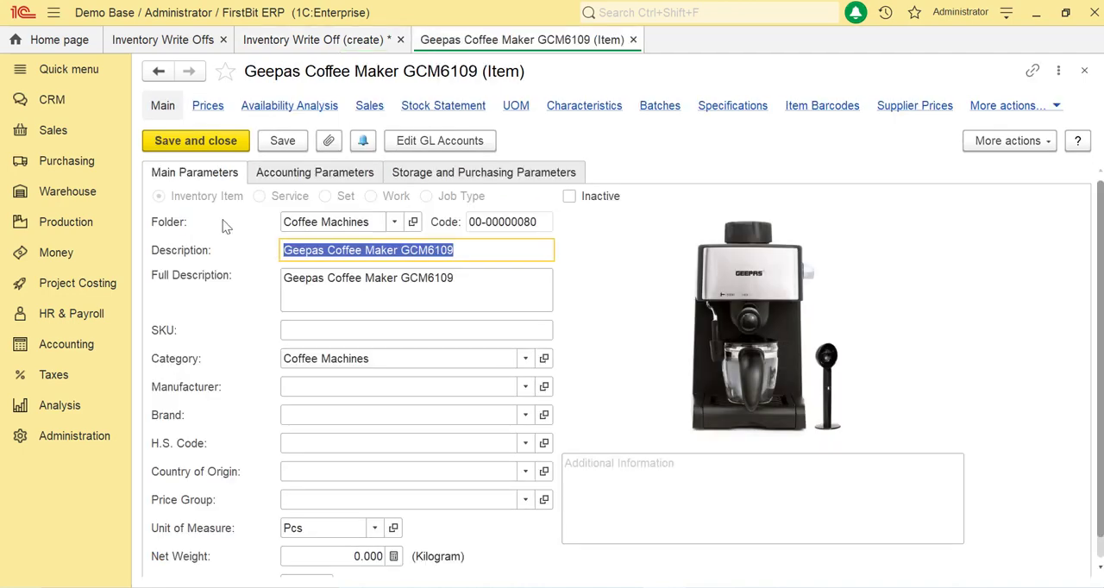
click(276, 173)
click(196, 141)
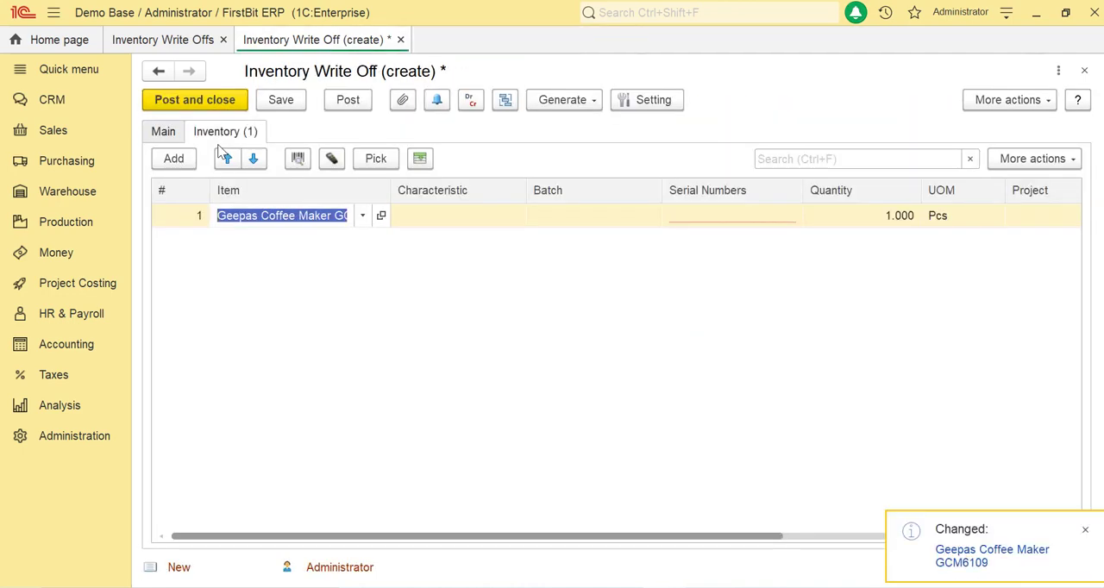
Leave the characteristic and batch of the coffee maker line empty and assign it serial number 00000001
click(474, 215)
click(553, 216)
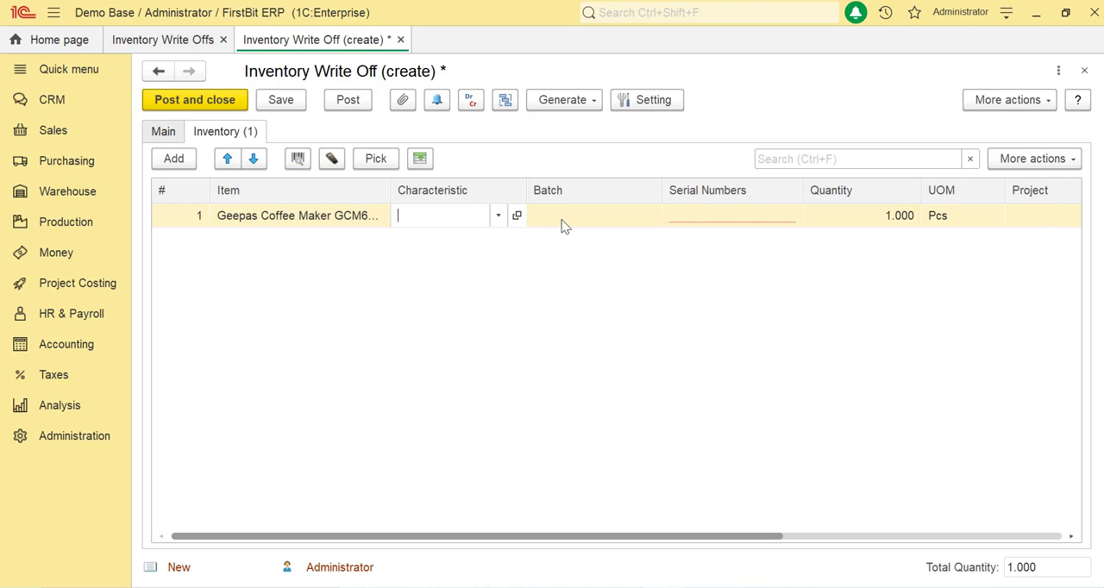
click(562, 224)
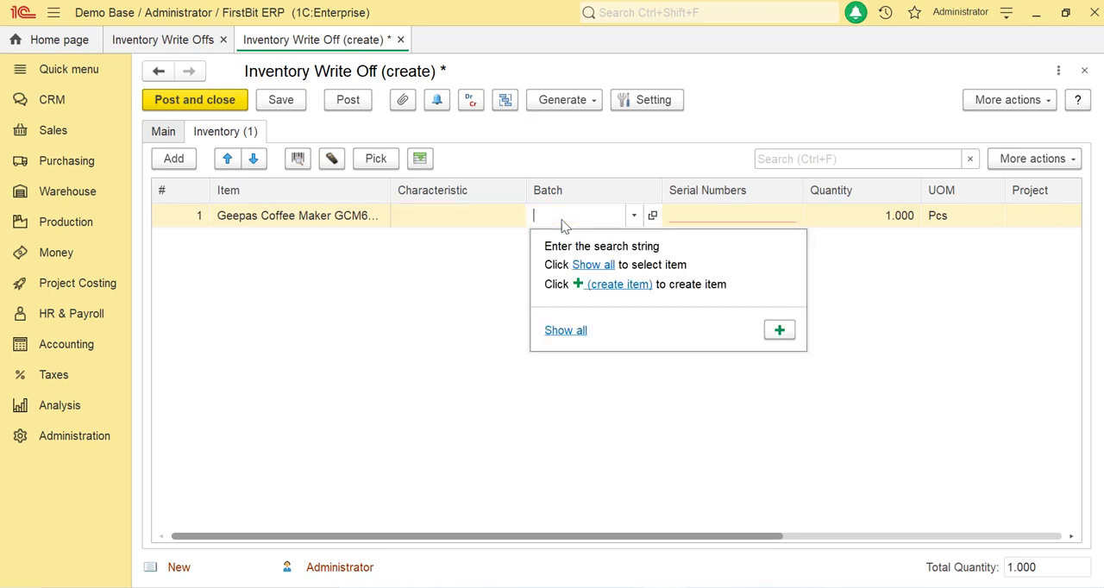
click(724, 225)
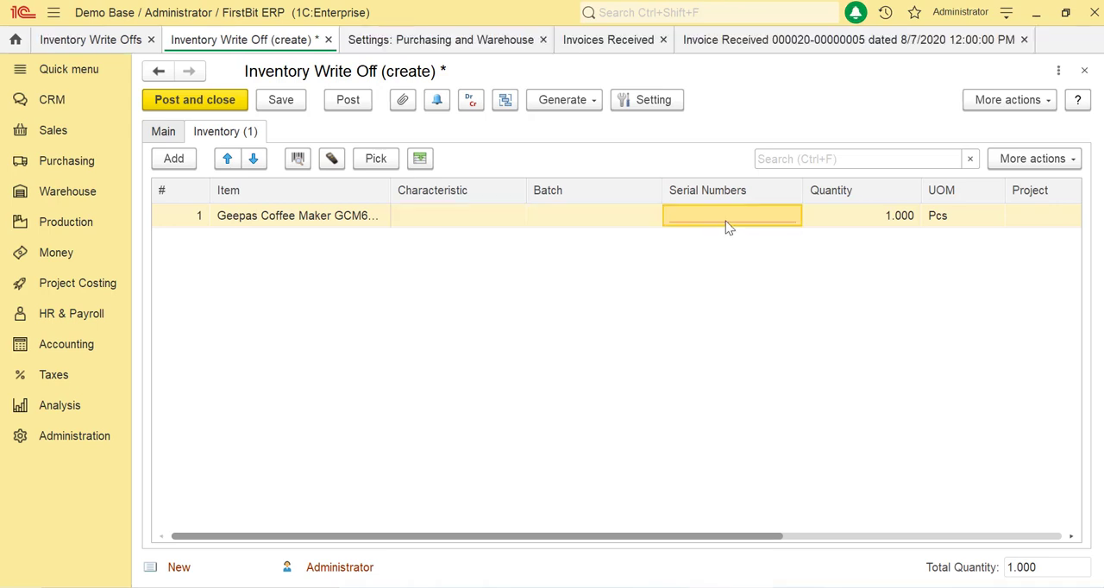
click(726, 224)
Check the serial number tracking options in the Purchasing and Warehouse settings and recheck the write-off's main details
click(104, 440)
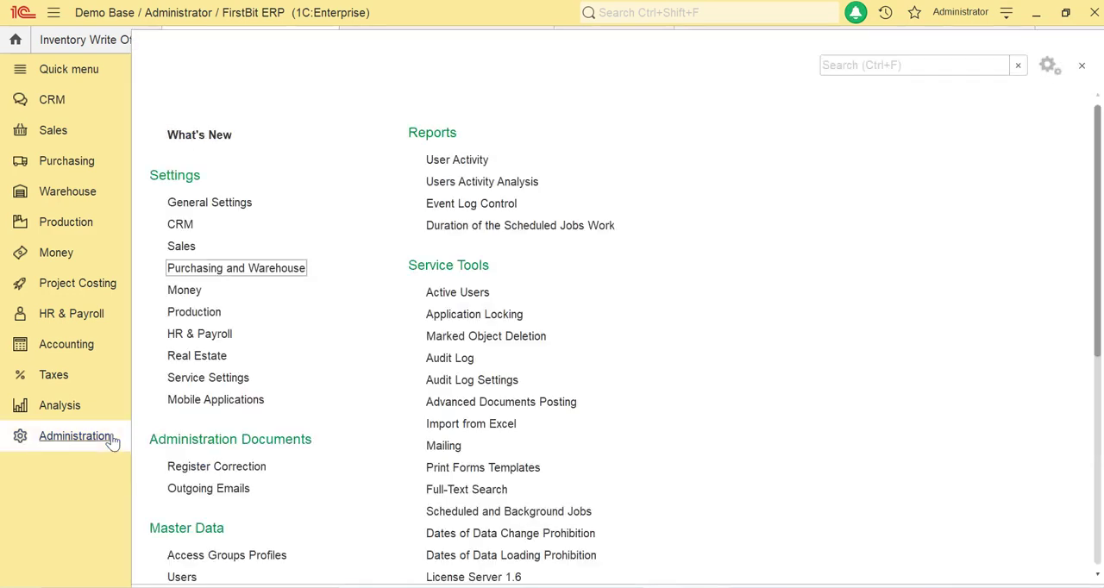
click(268, 278)
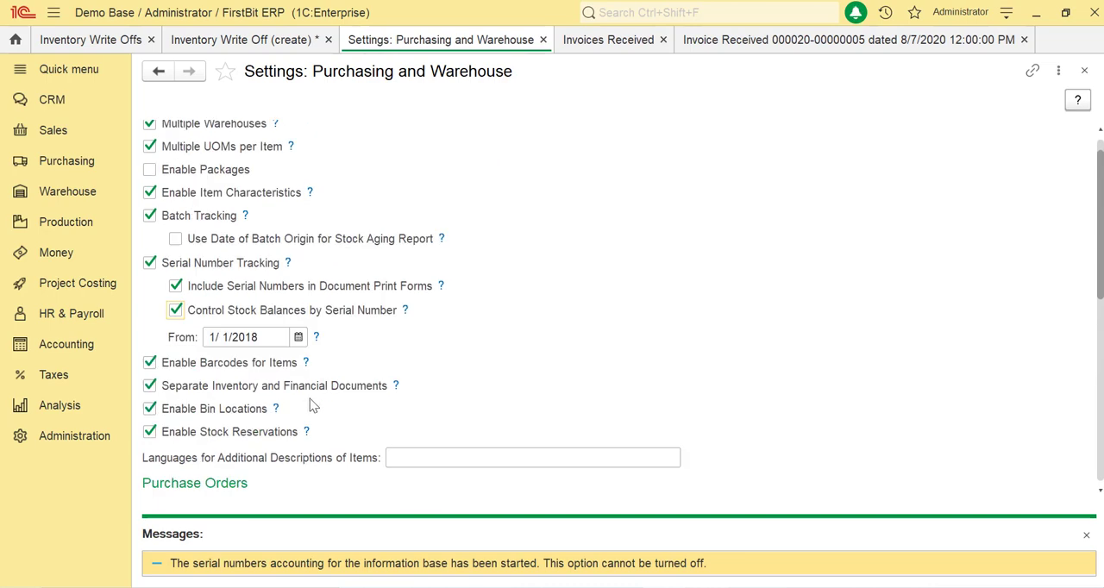
click(265, 43)
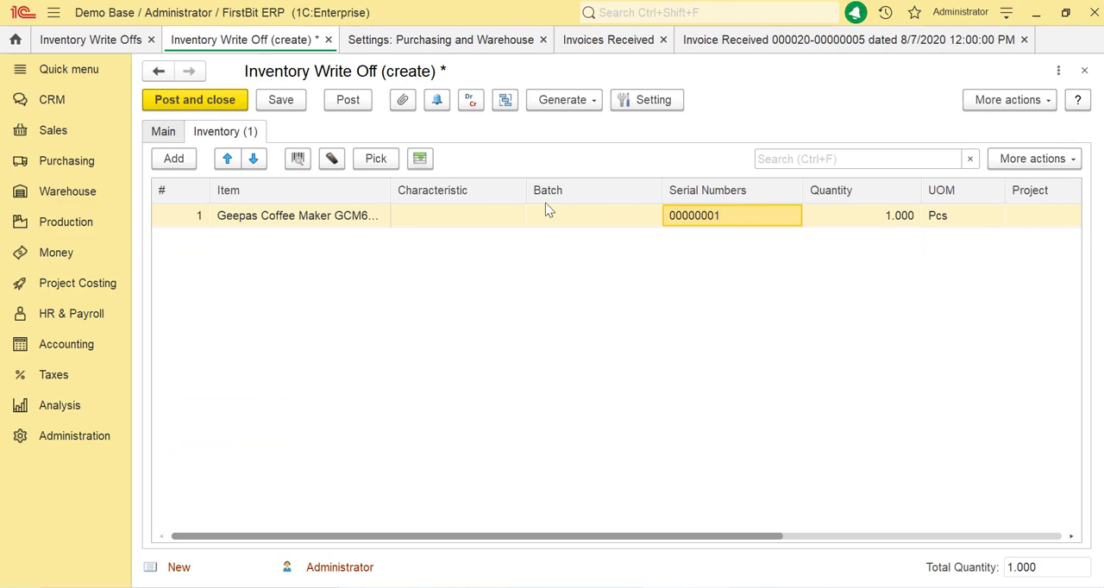
click(183, 134)
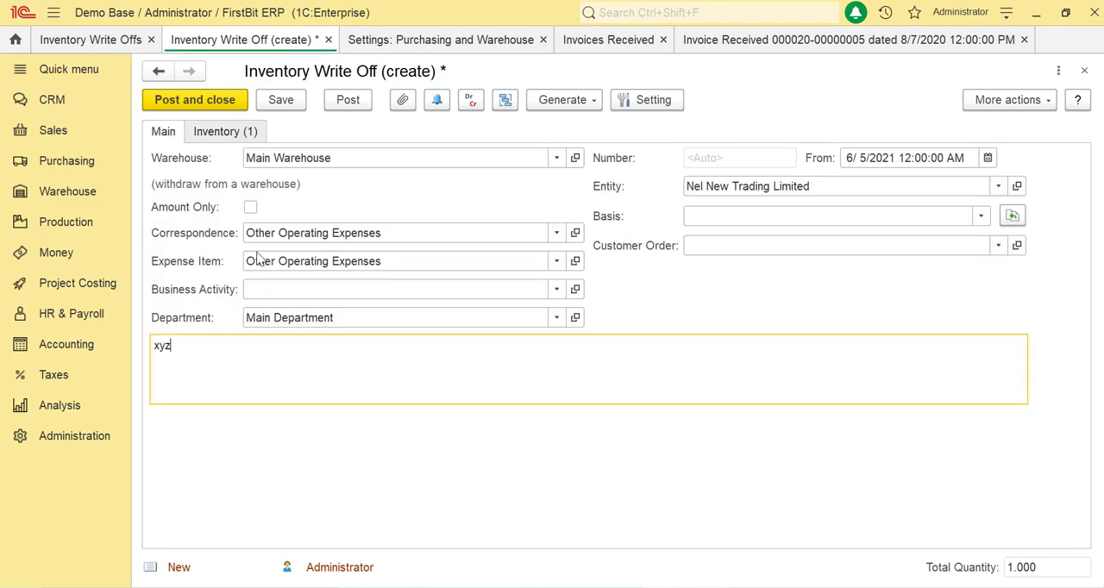
click(234, 136)
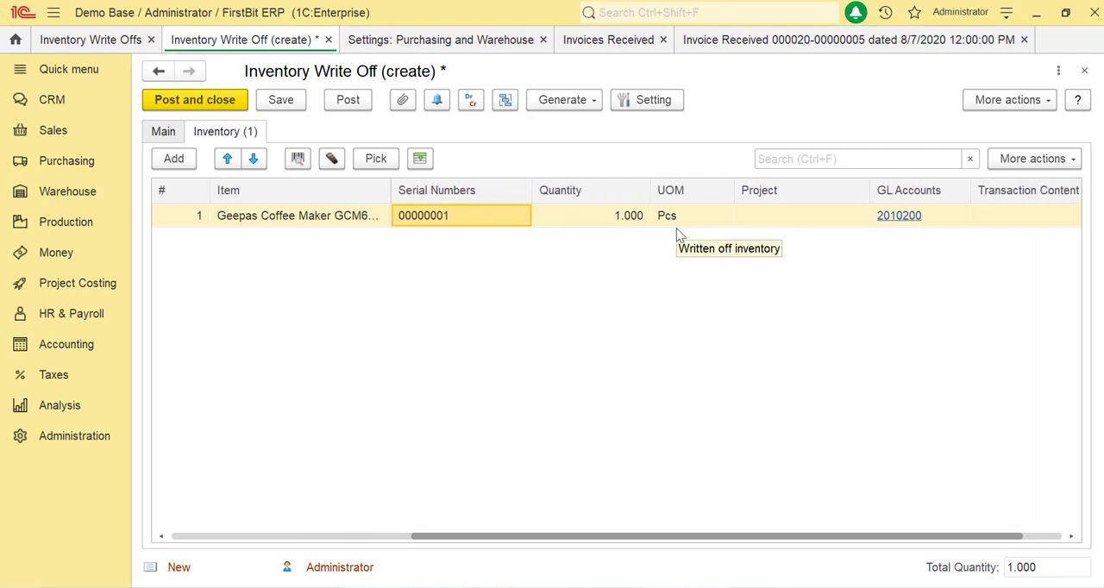
Select Goods (2010200) from the chart of accounts as the GL account of the coffee maker line
click(759, 218)
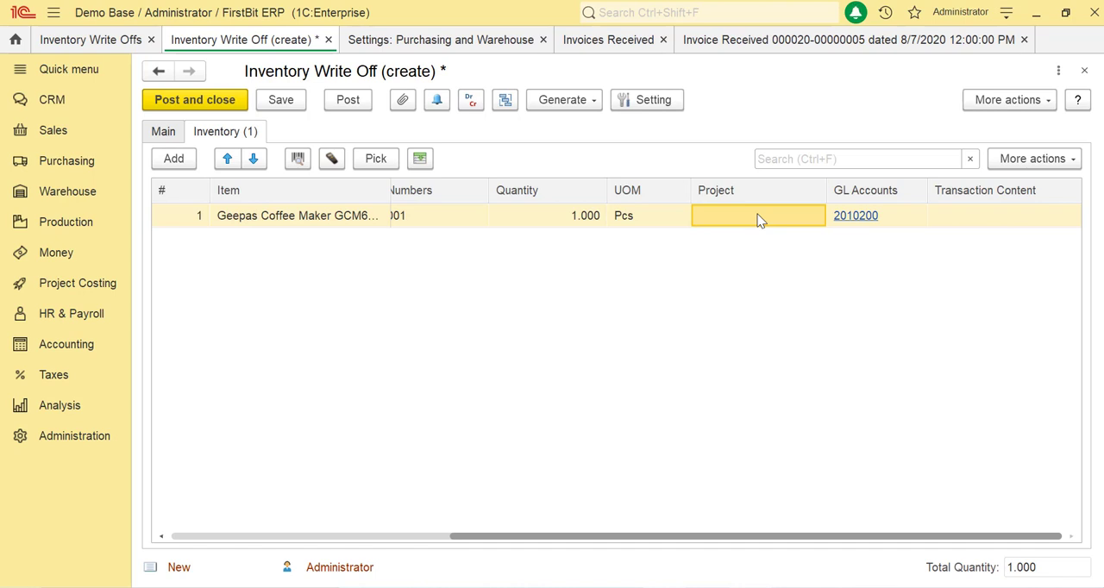
click(876, 222)
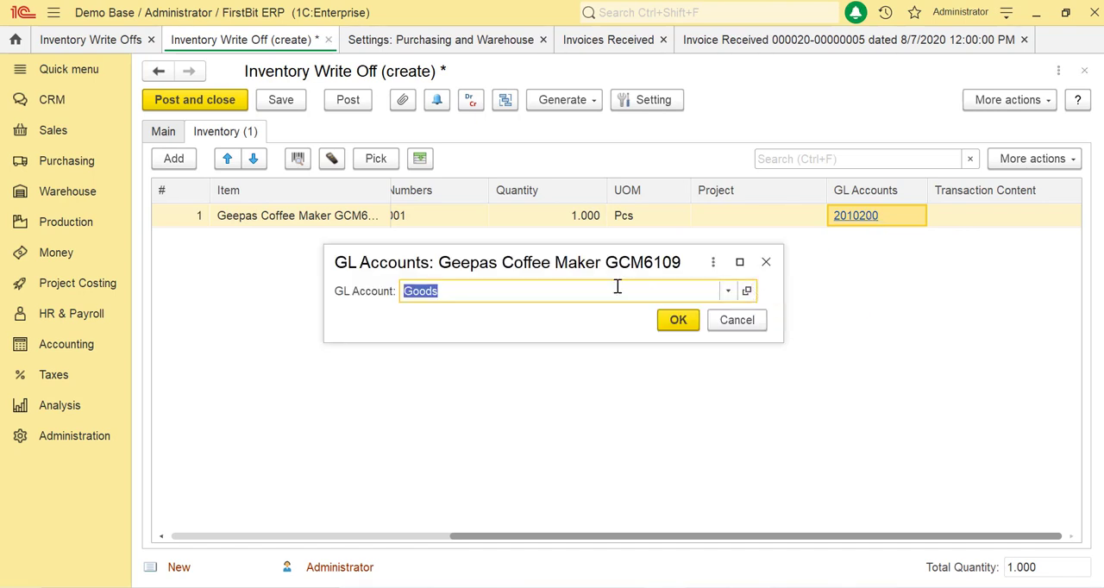
click(727, 292)
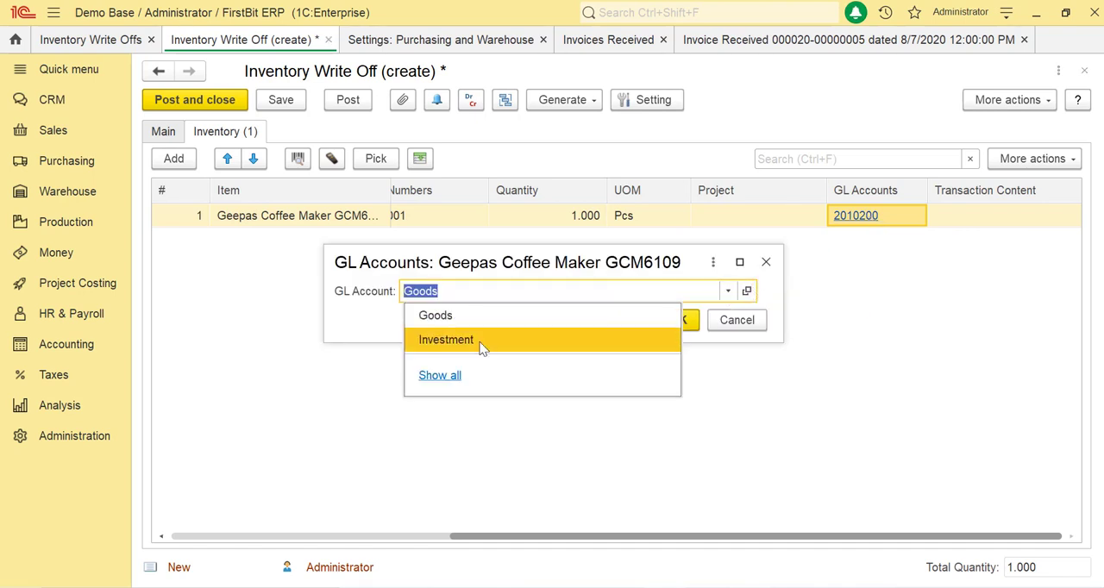
click(446, 377)
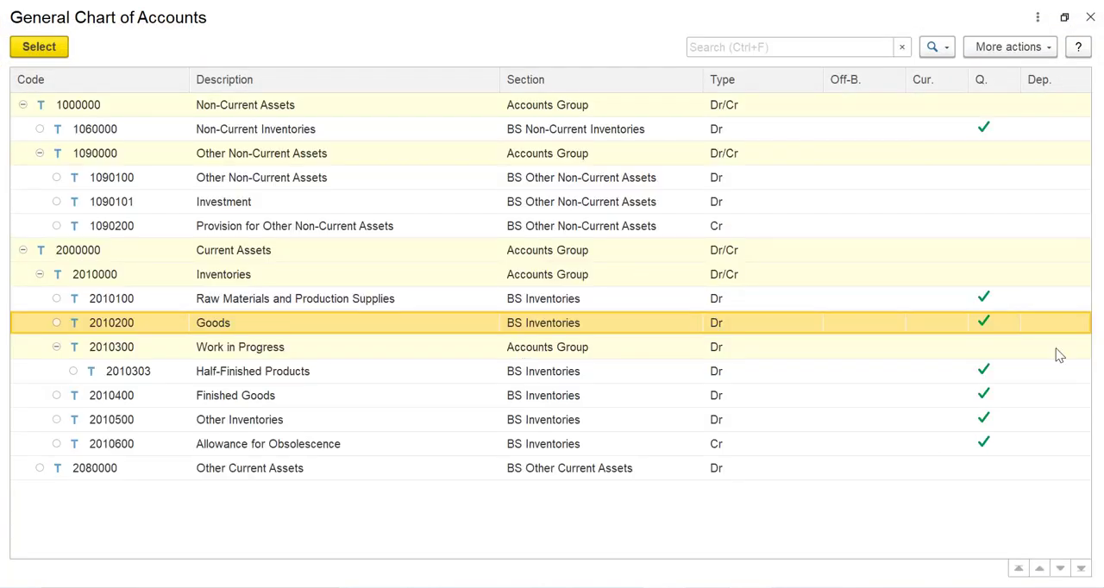
click(47, 47)
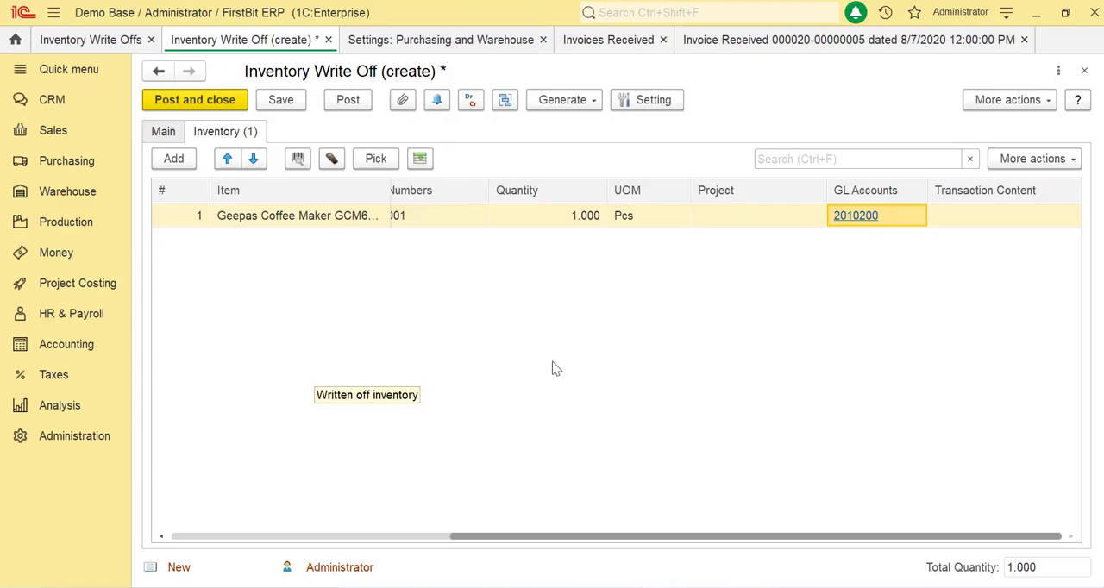
Post the inventory write-off and open its register records to examine the debit account in the General Ledger entry
click(171, 135)
click(354, 100)
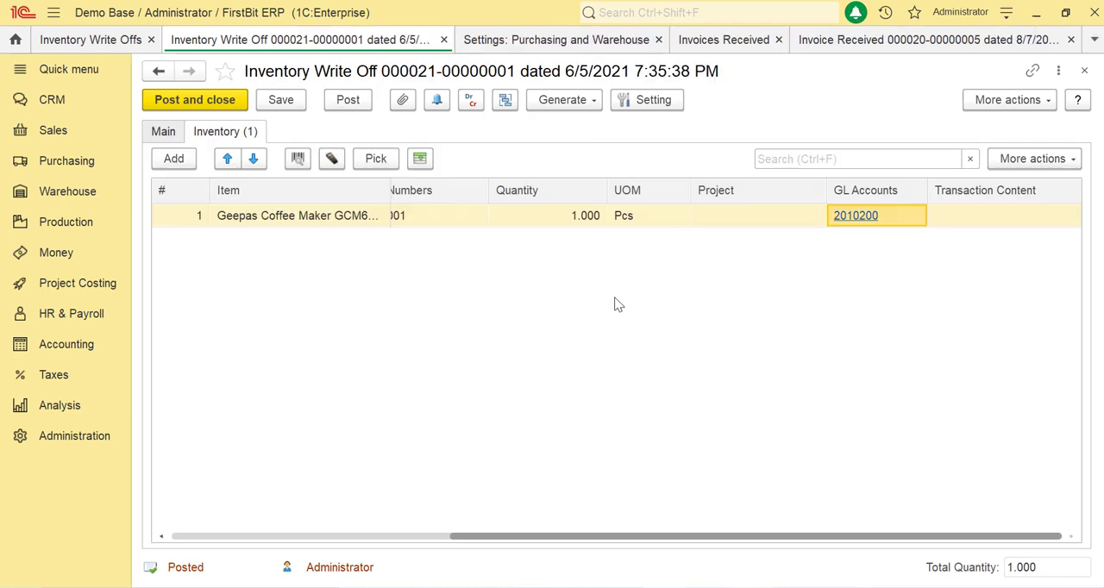
click(468, 101)
click(446, 299)
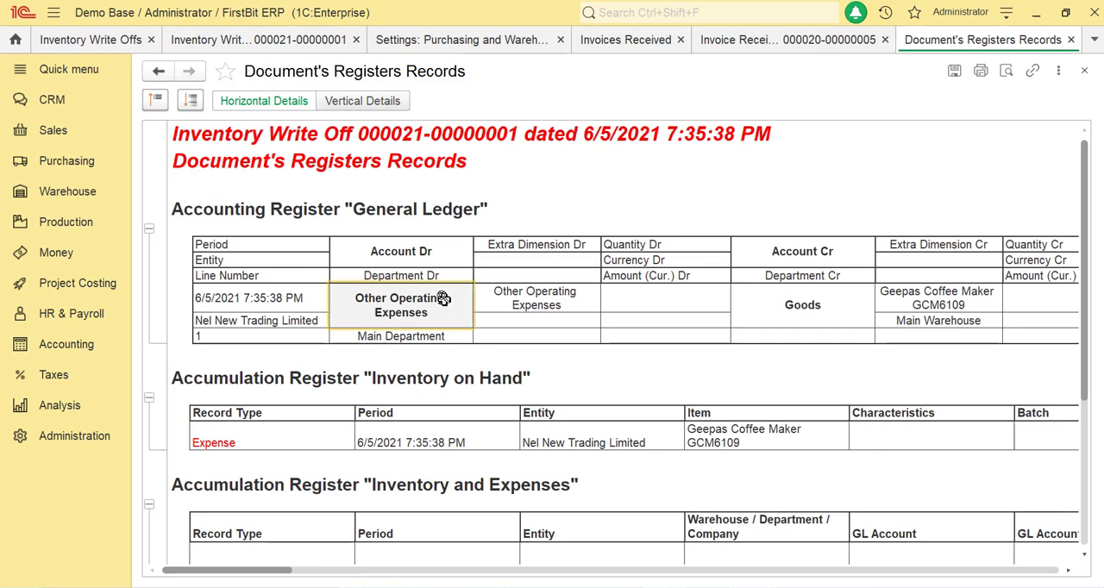
Examine the amount of the General Ledger entry and open the Balance of Inventory report at the Main Warehouse coffee maker line
drag(302, 573, 324, 572)
click(782, 298)
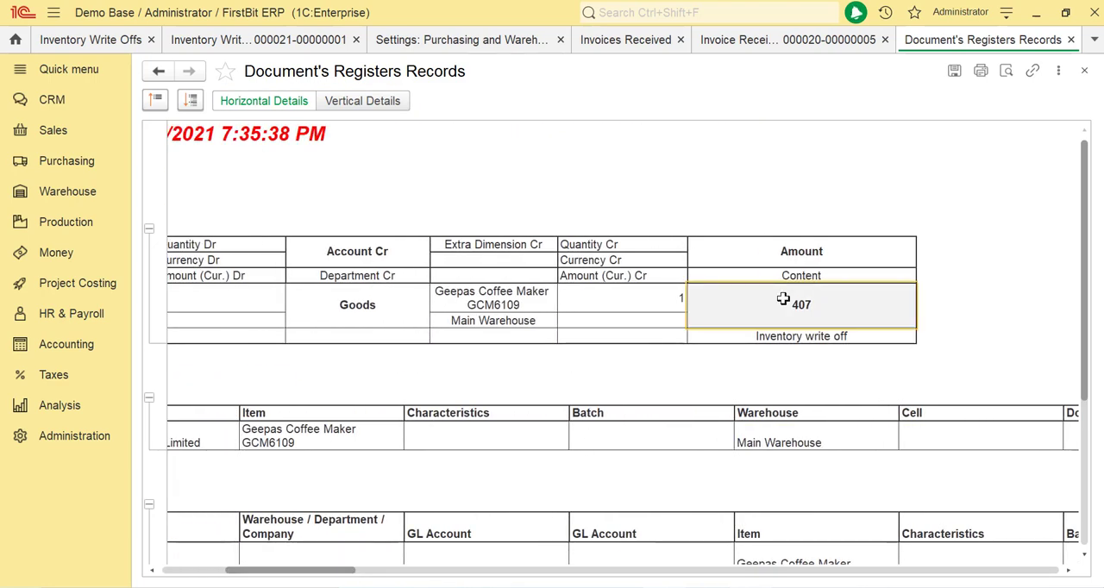
click(48, 162)
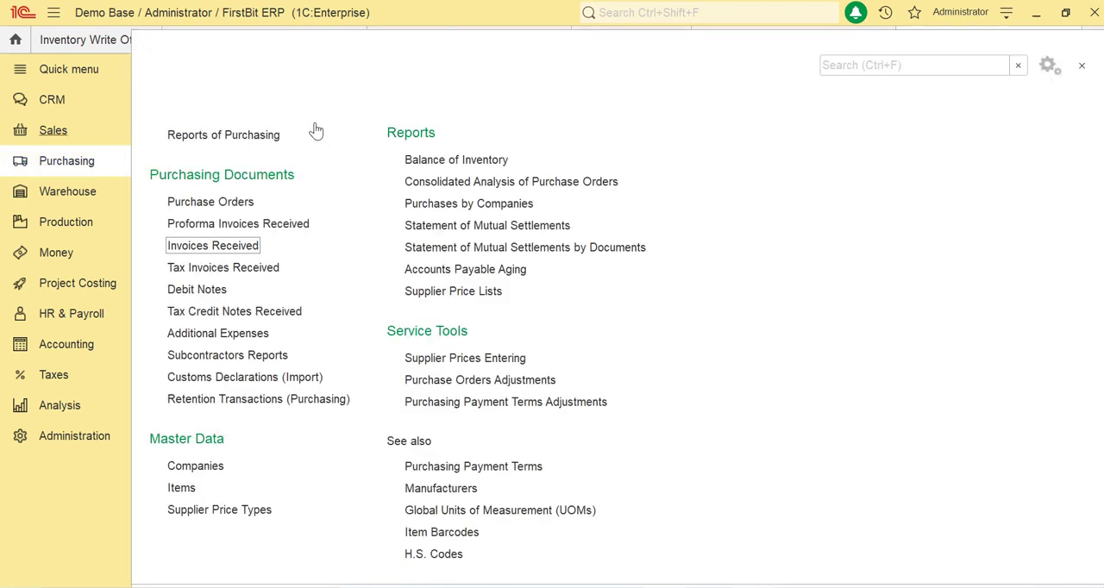
click(456, 160)
click(353, 273)
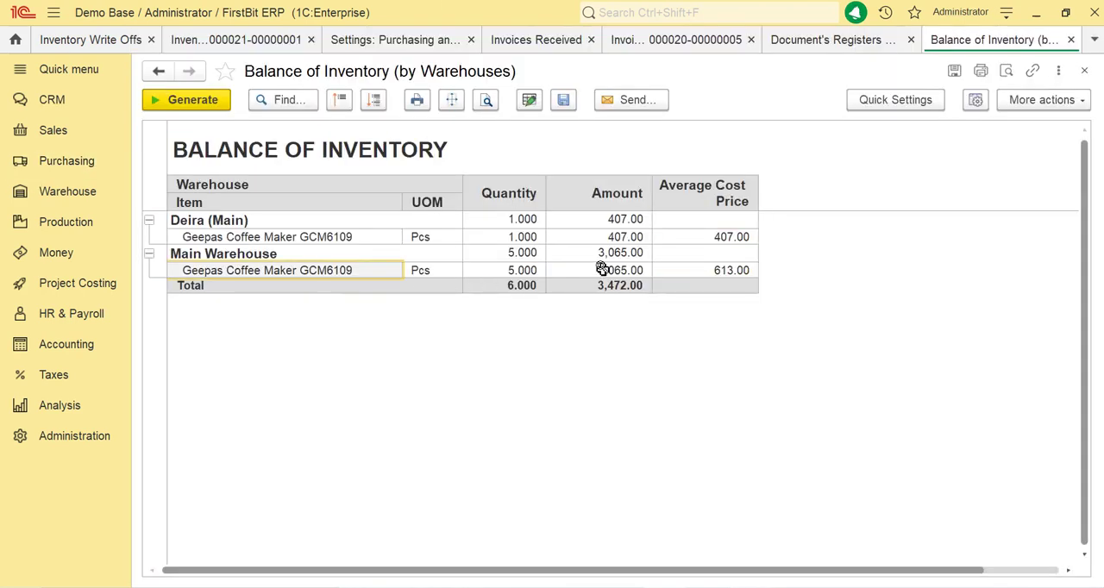
Break down the Main Warehouse coffee maker balance by Recorder and examine the write-off row's quantity, amount and average cost price
double_click(692, 269)
scroll(413, 380, down, 3)
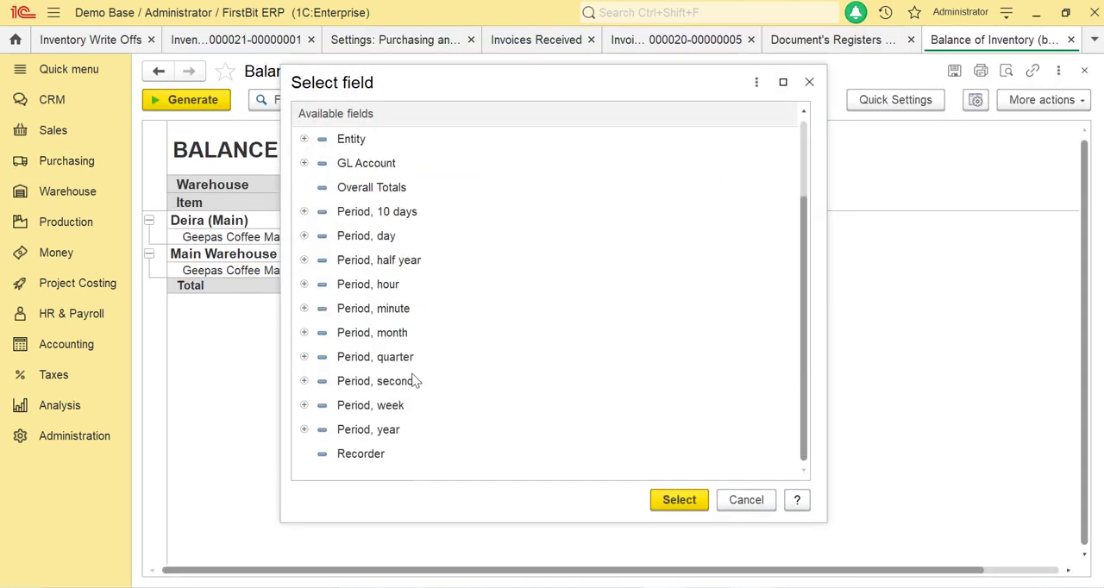
double_click(362, 456)
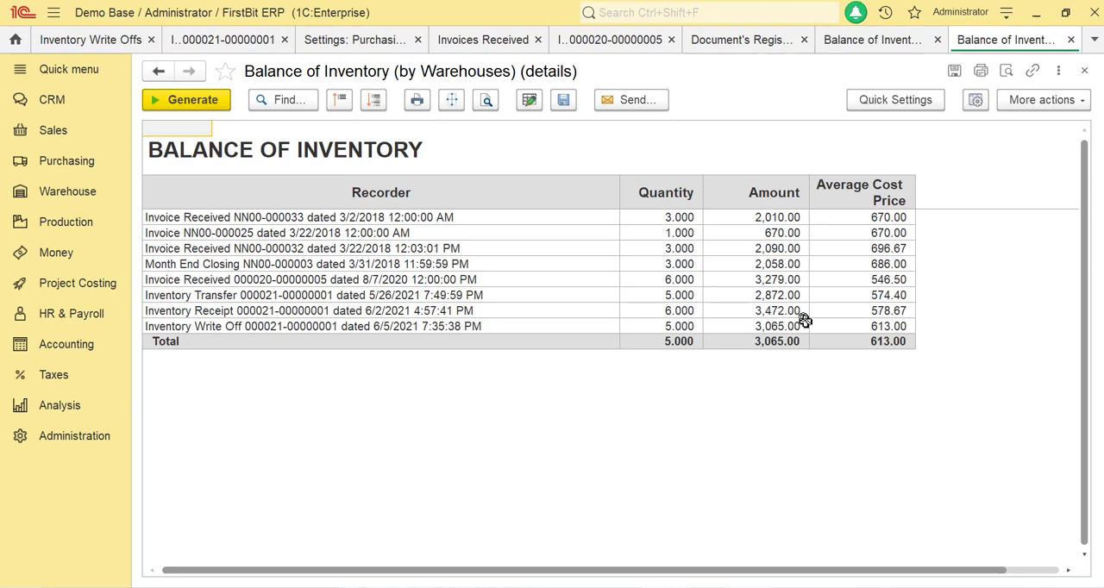
click(580, 325)
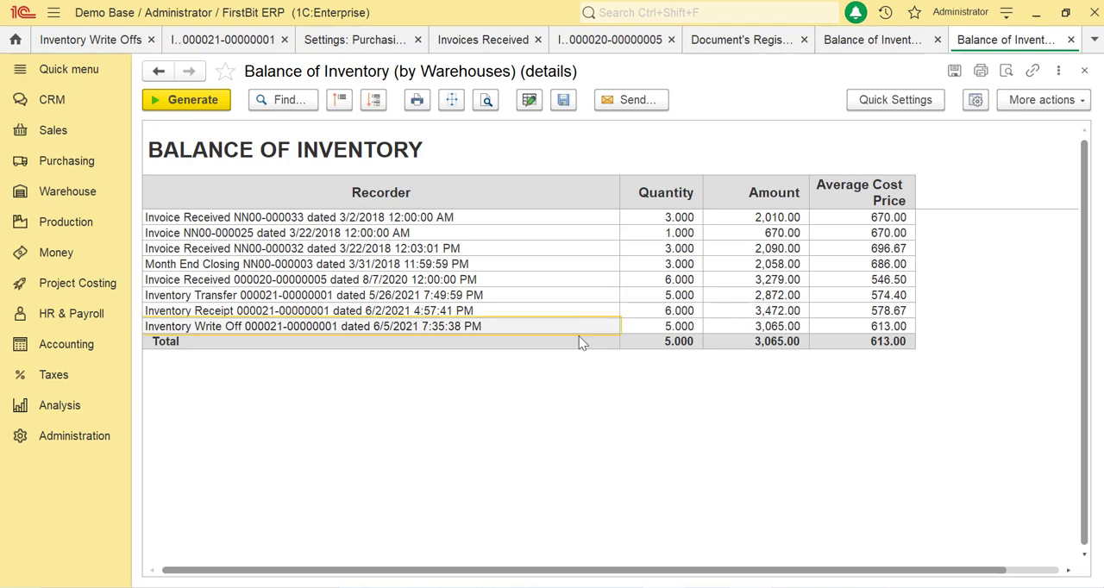
click(646, 327)
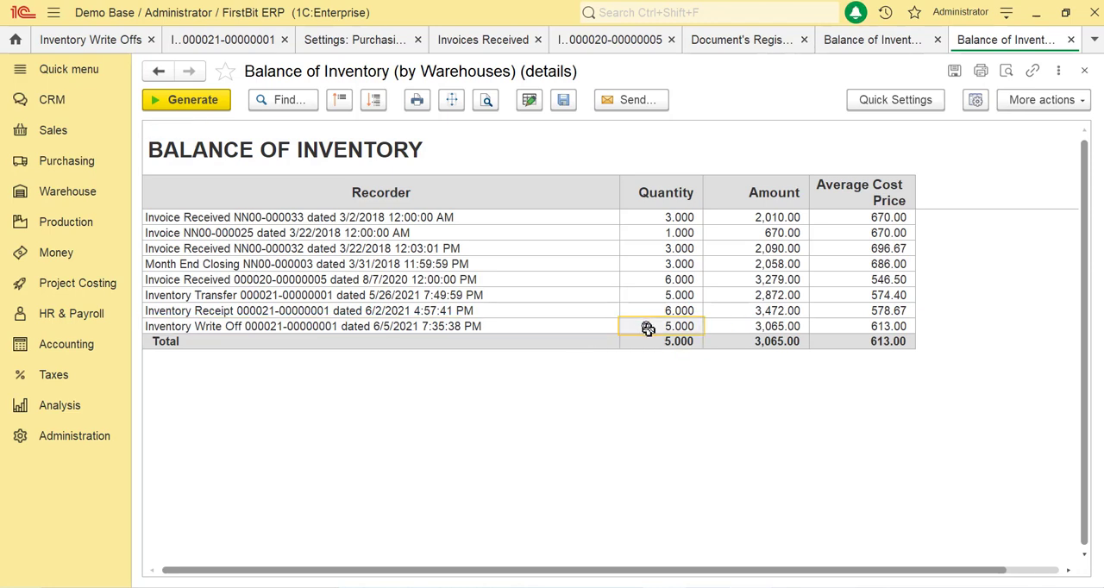
click(728, 326)
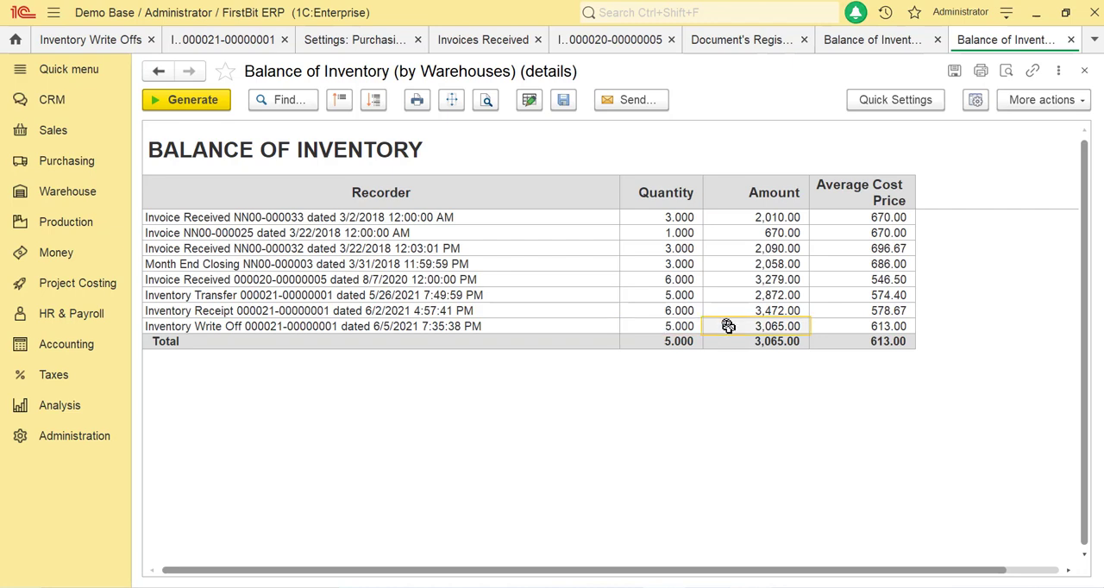
click(884, 325)
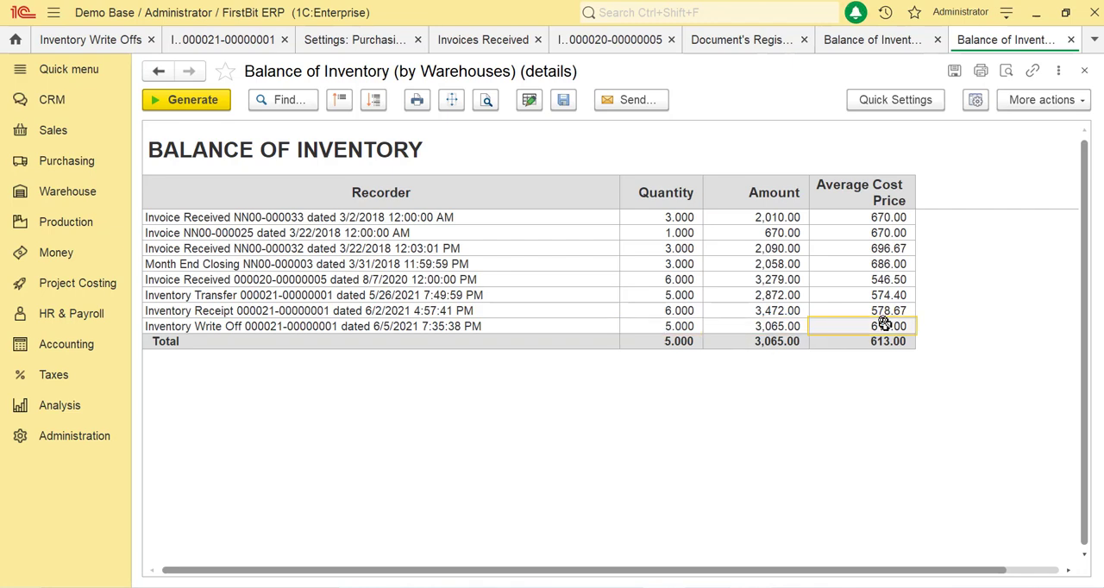
click(762, 325)
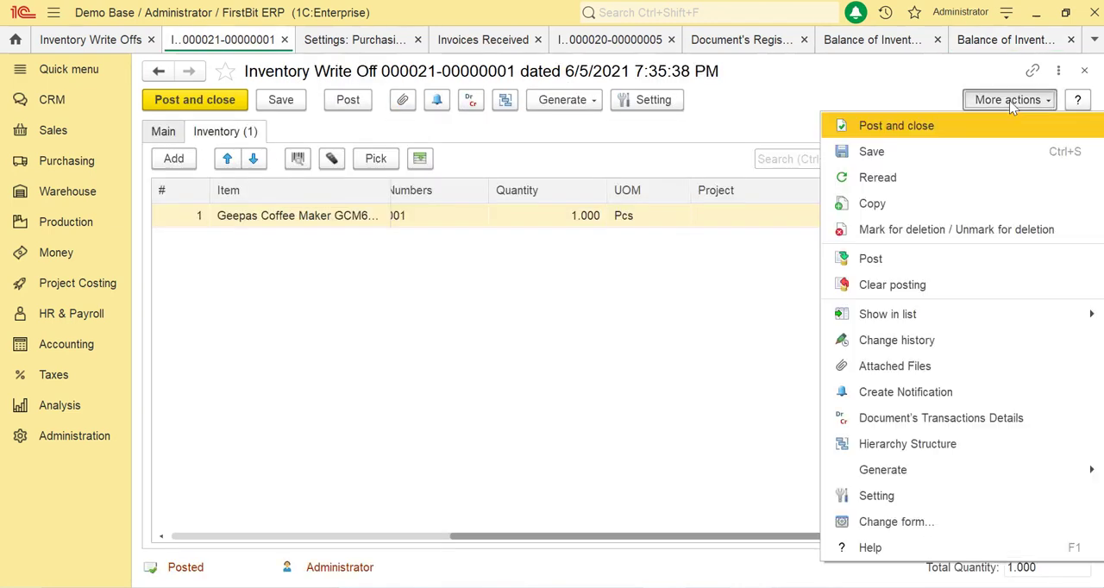
Clear the posting of the inventory write-off and regenerate the detailed Balance of Inventory report
click(888, 121)
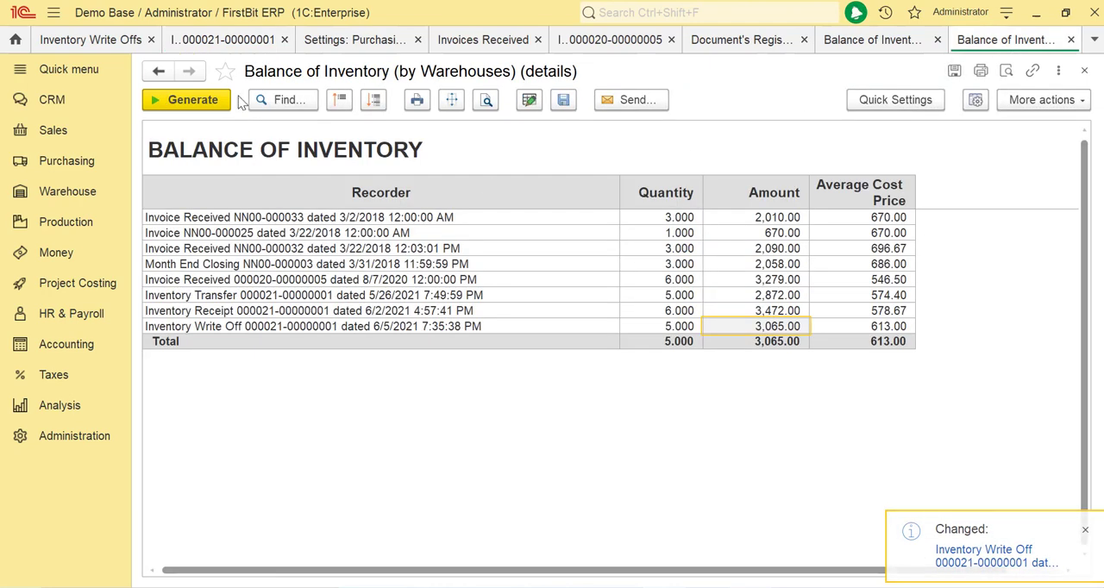
click(193, 99)
Enable the Amount Only option in the main details of the inventory write-off
click(208, 44)
click(163, 131)
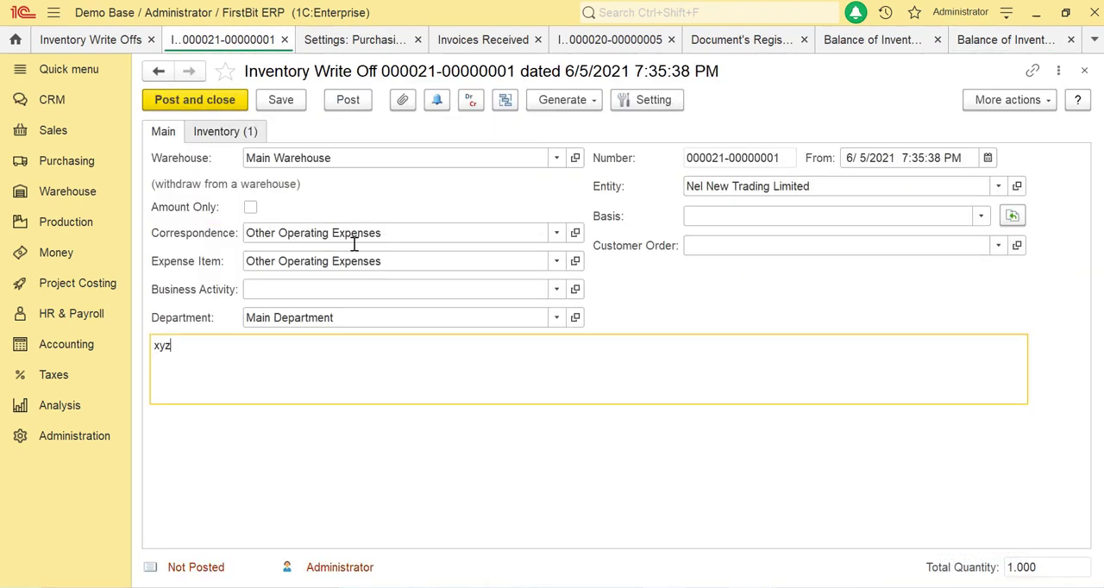
click(250, 207)
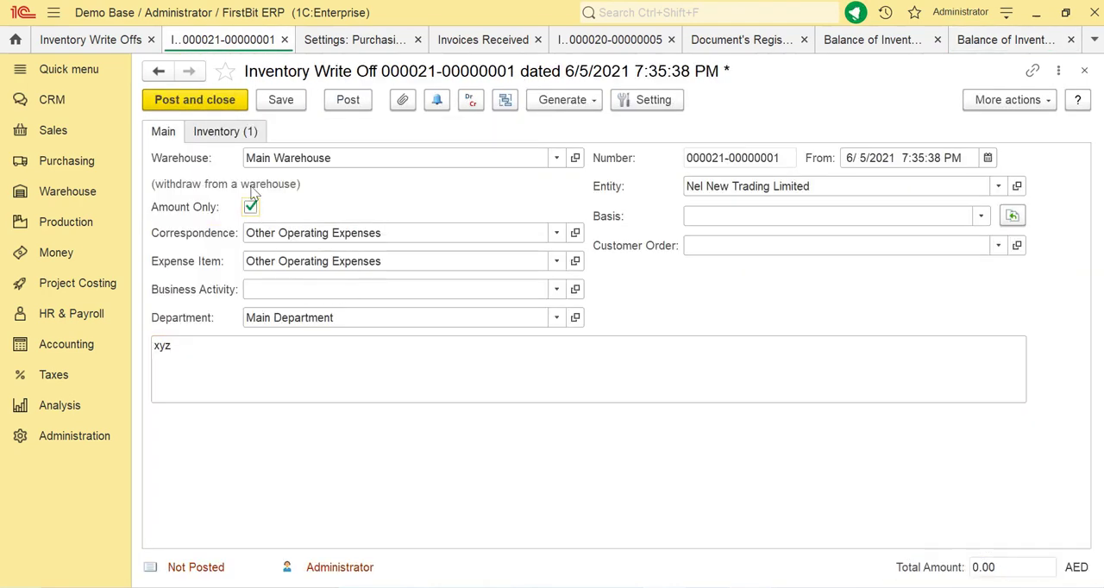
Set the amount of the coffee maker line to 600.00 and post the inventory write-off
click(247, 134)
drag(676, 537, 670, 536)
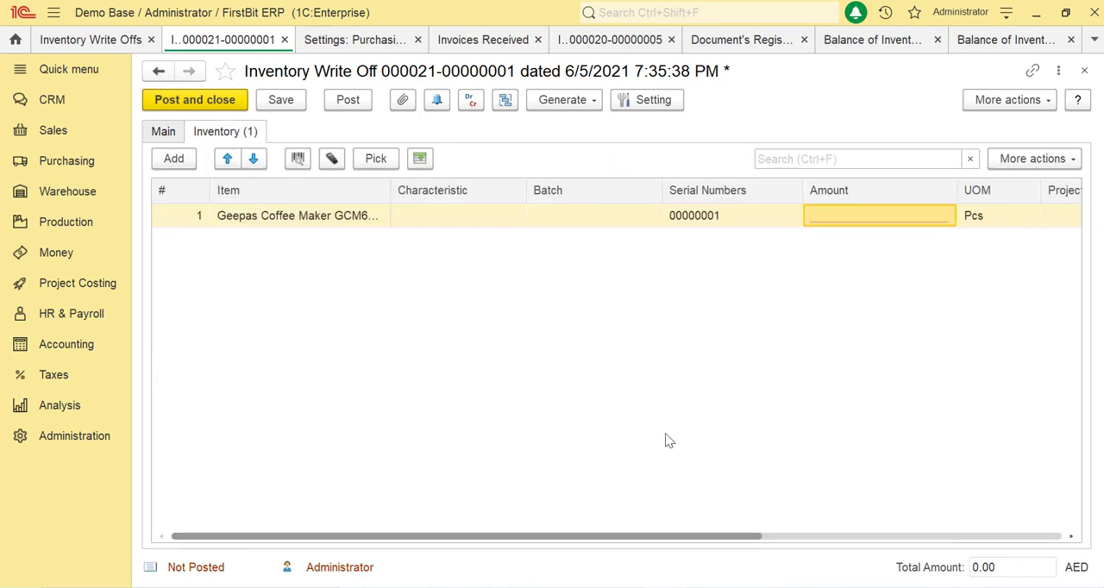
click(834, 223)
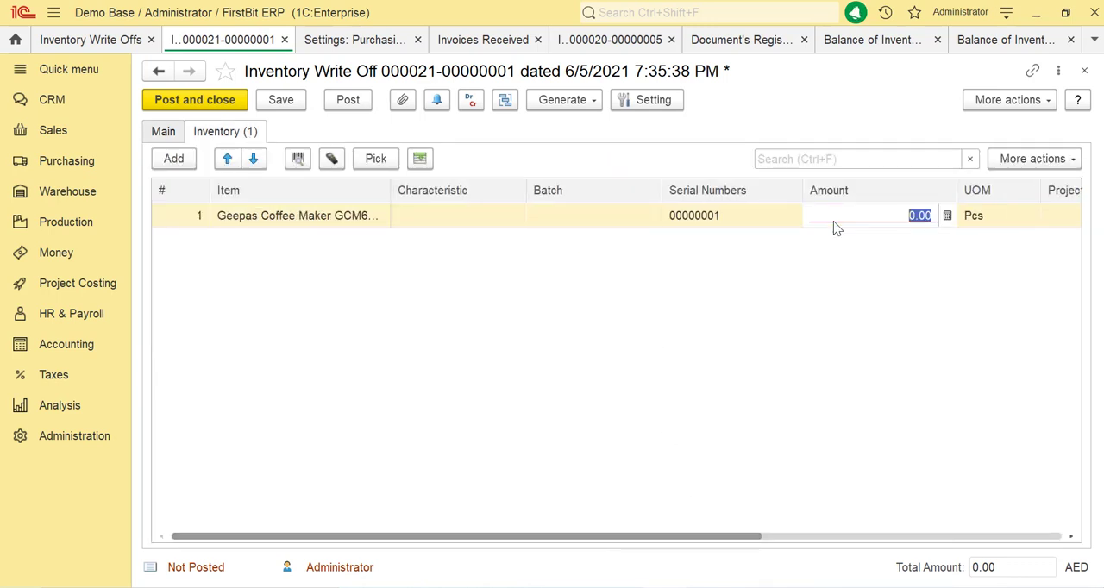
text(600)
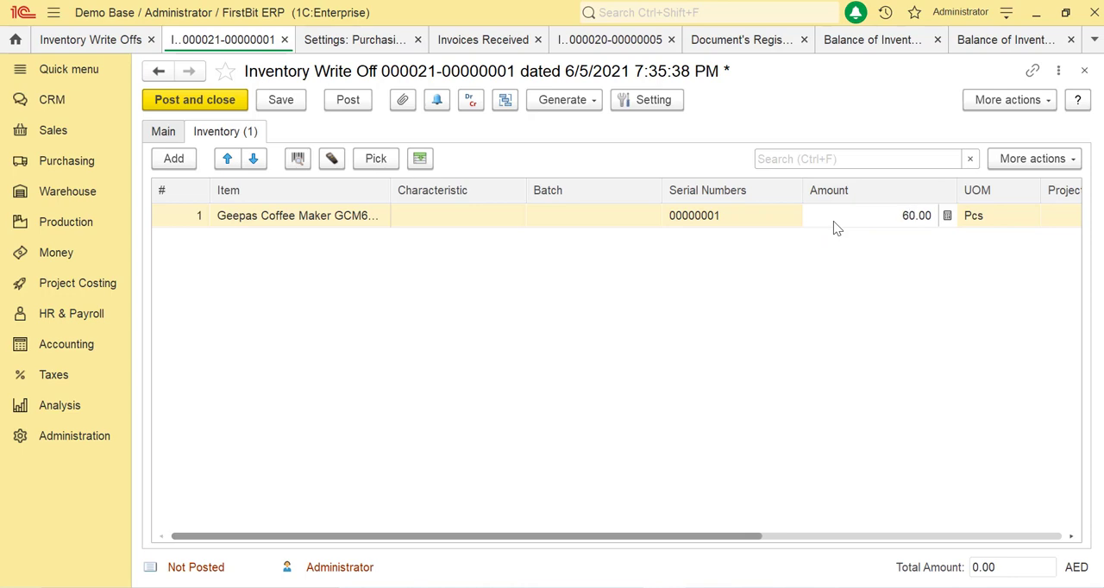
key(Return)
click(348, 102)
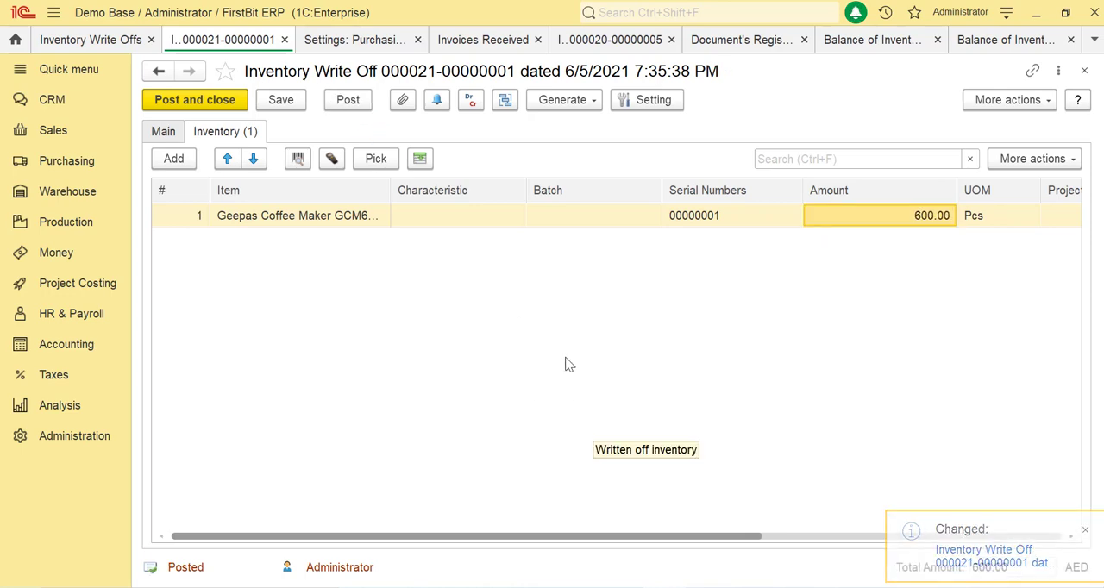
Regenerate the detailed Balance of Inventory report and examine the quantity, amount and average cost price of the amount-only write-off
click(1004, 39)
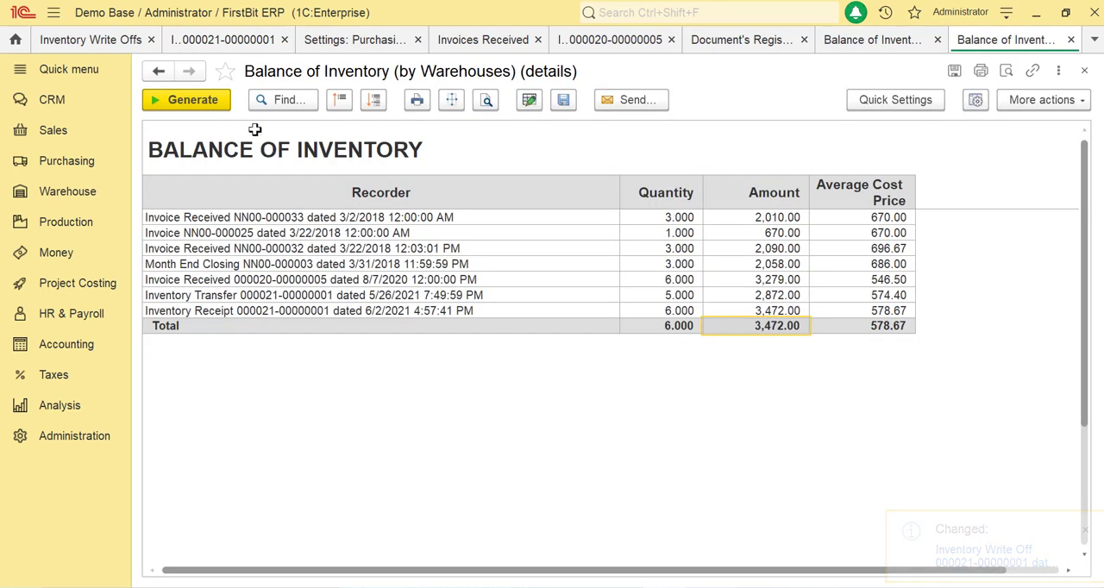
click(188, 99)
click(683, 328)
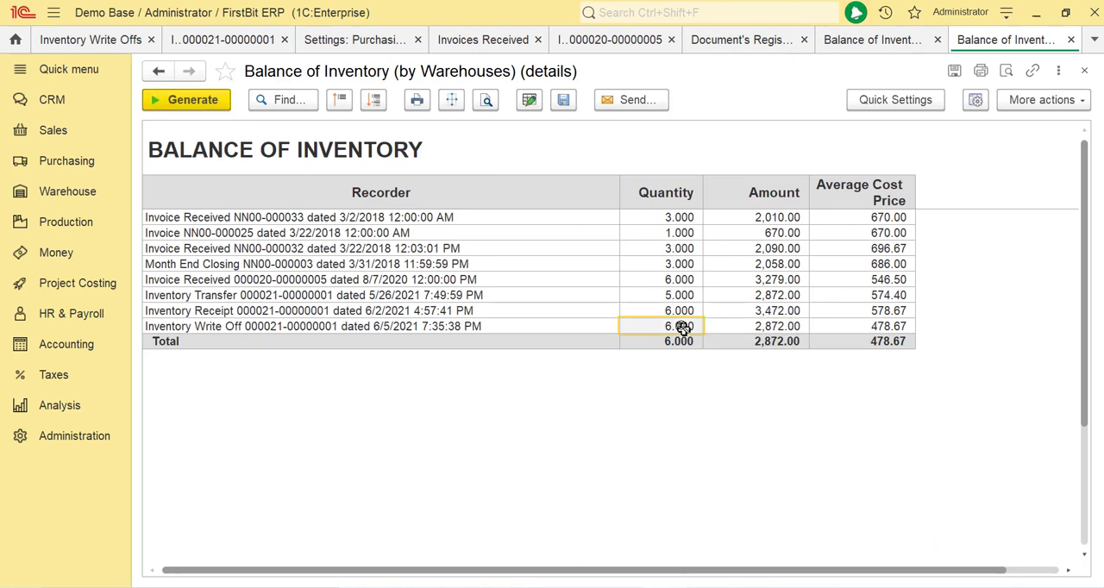
click(764, 326)
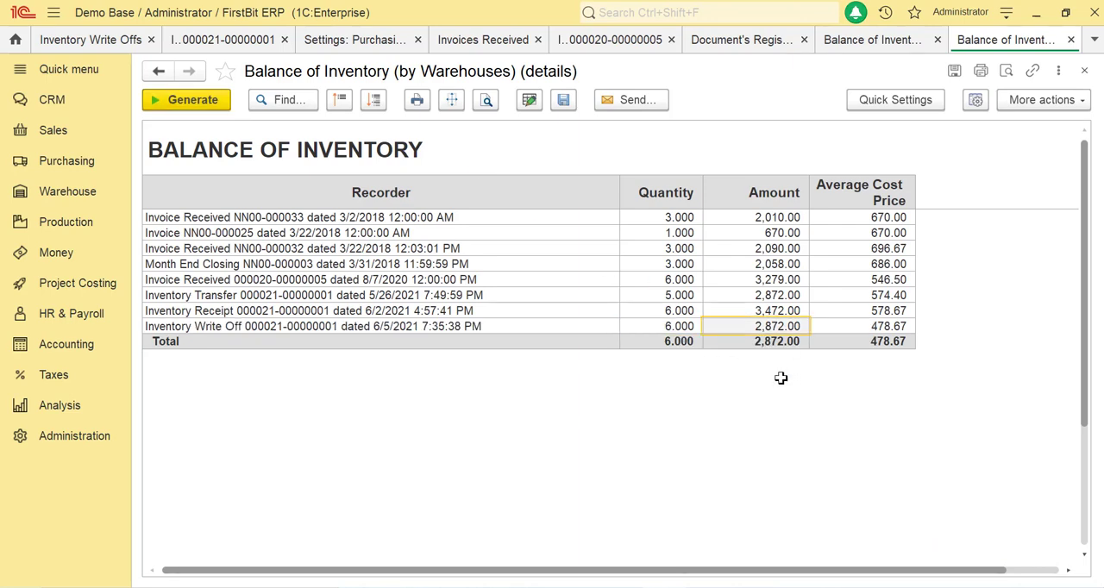
click(867, 324)
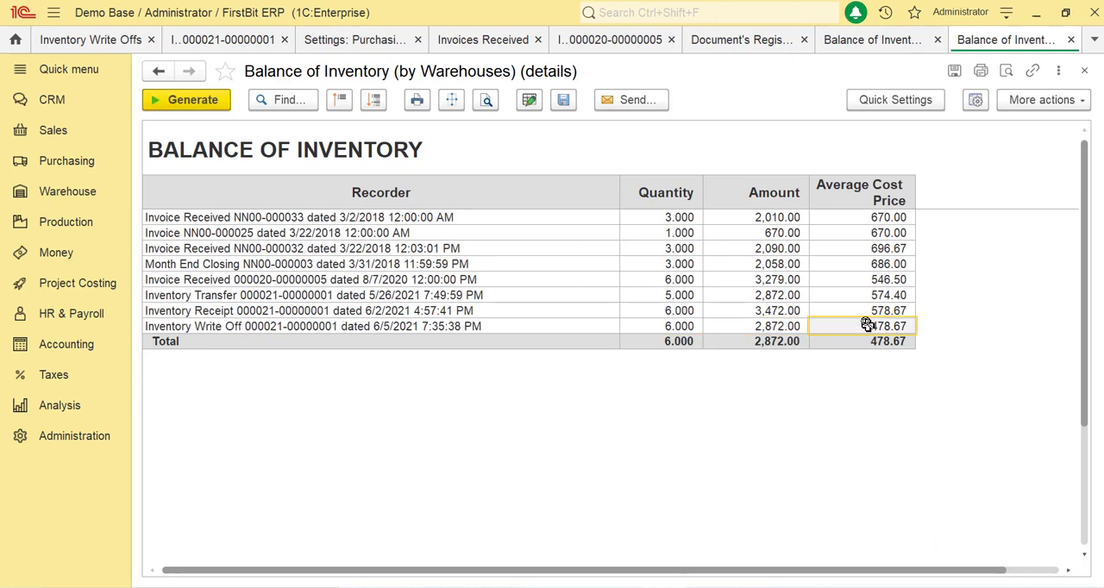